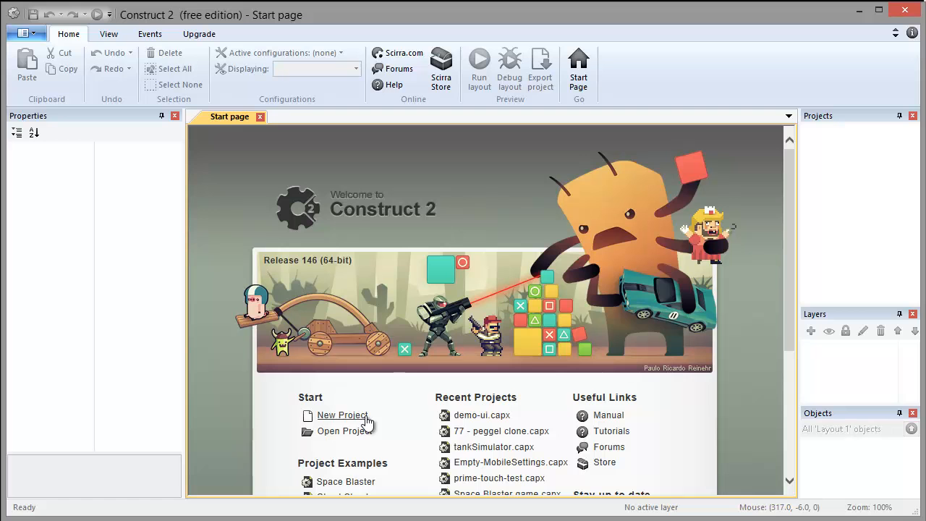
Create a new empty project, and switch to File Explorer with the UI-sample folder window moved and enlarged over the editor.
left_click(362, 424)
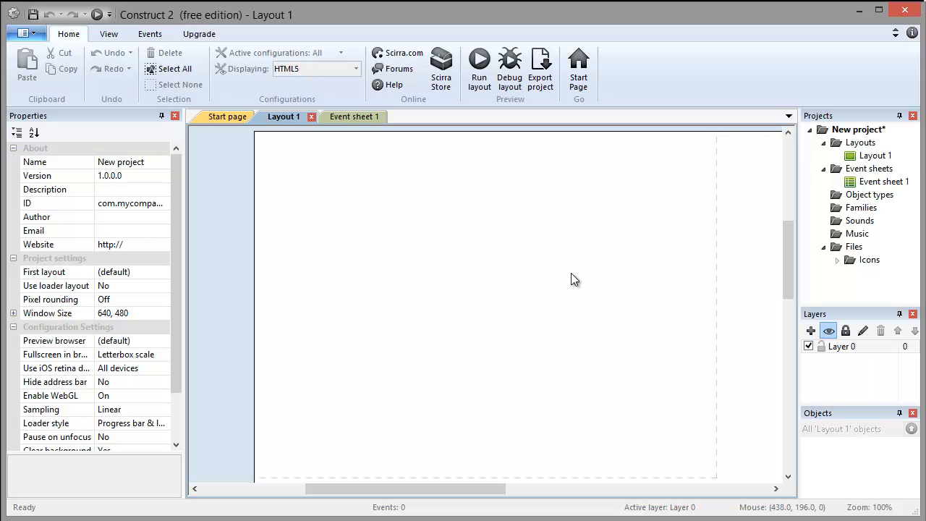
key("alt+Tab")
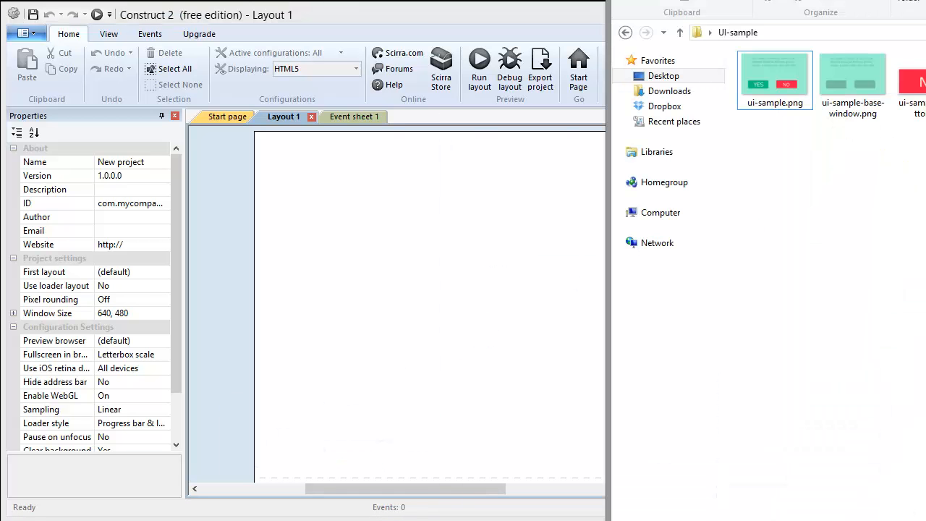
left_click_drag(925, 0, 365, 39)
left_click_drag(638, 319, 875, 518)
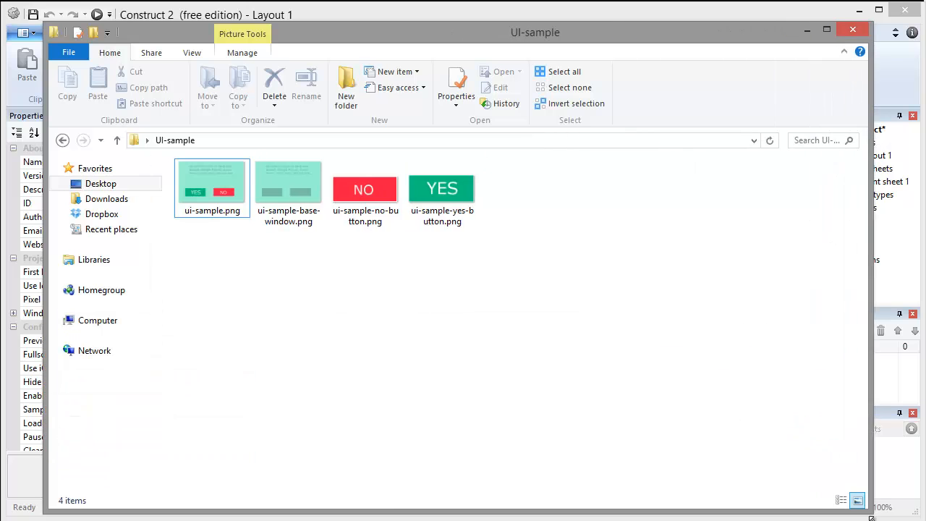
View ui-sample.png and the separate base window, NO button and YES button images in Windows Photo Viewer, and return to Construct 2.
left_click(232, 189)
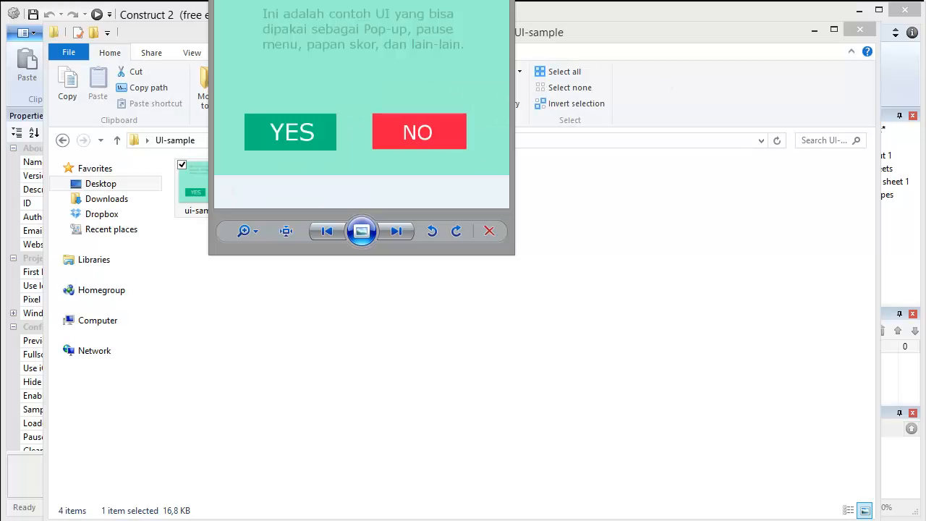
left_click_drag(417, 0, 229, 8)
left_click_drag(318, 343, 798, 481)
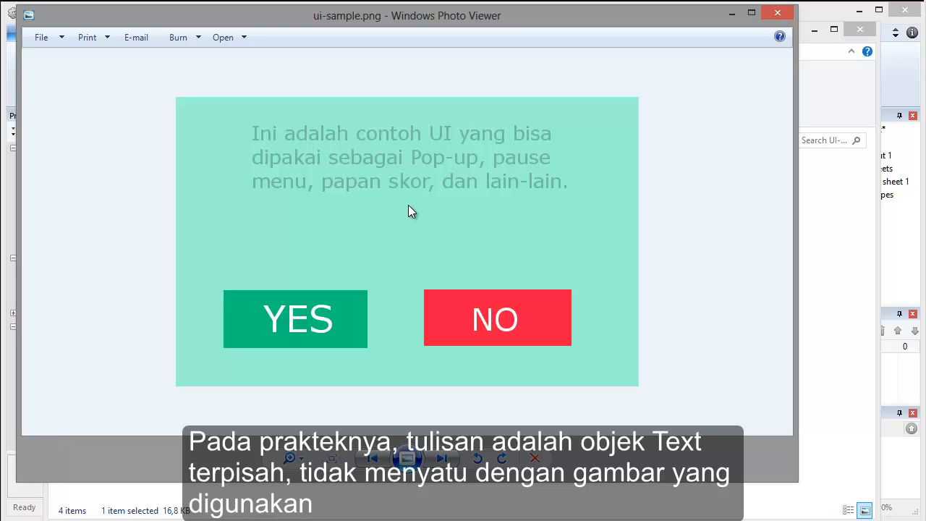
left_click(442, 459)
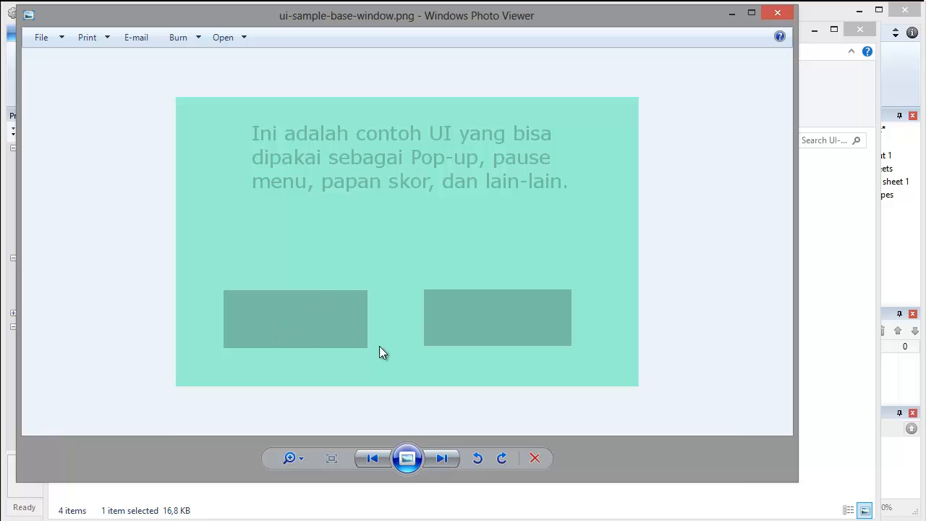
left_click(442, 458)
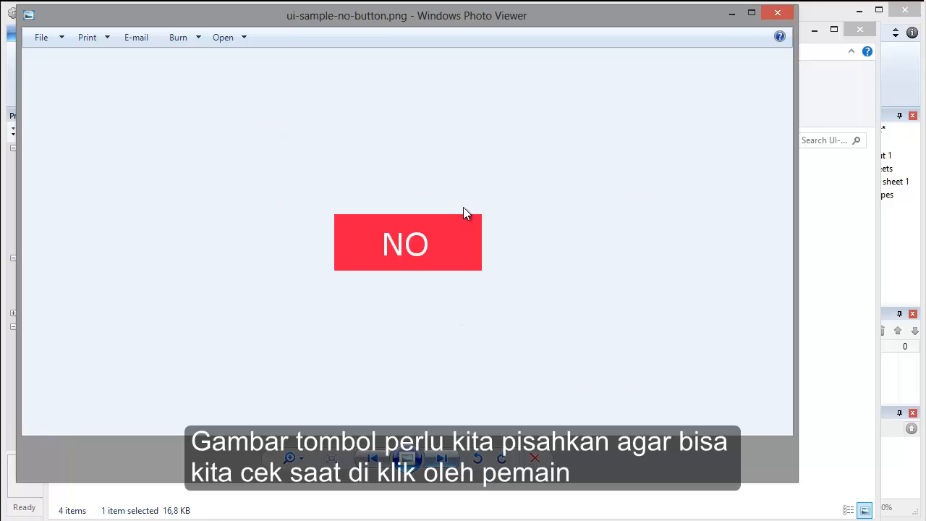
left_click(439, 457)
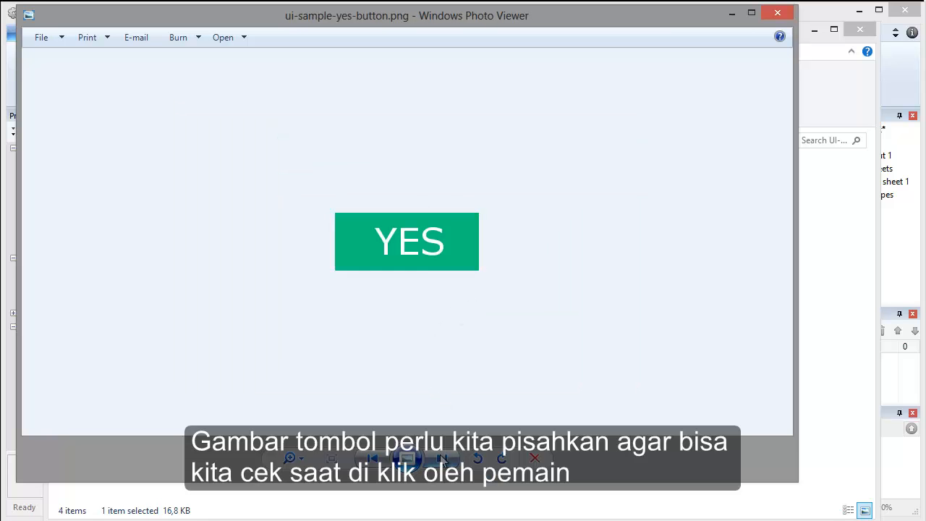
left_click(789, 14)
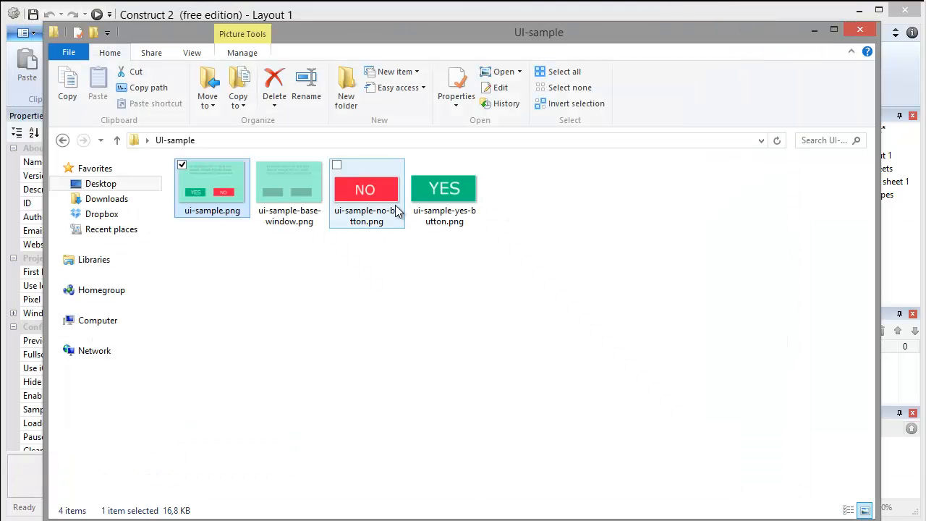
left_click_drag(817, 26, 832, 46)
left_click(876, 50)
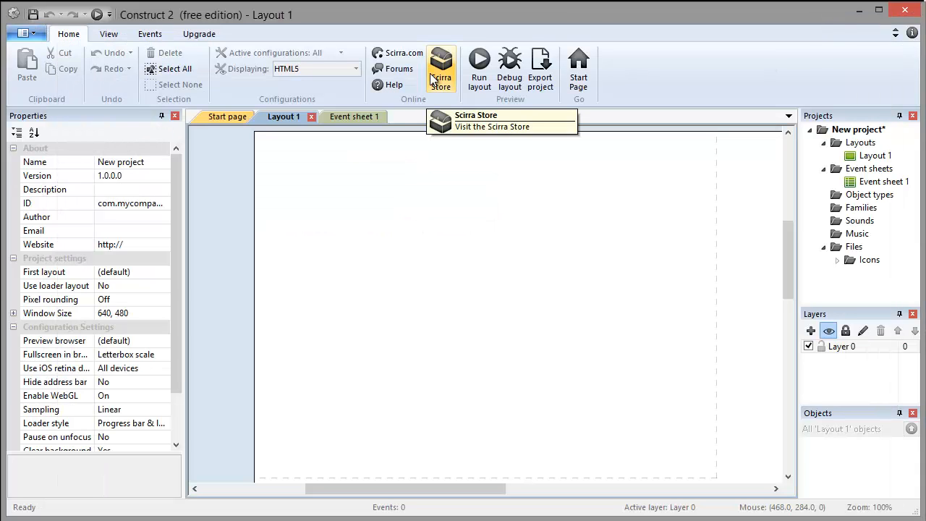
Insert a new Sprite object into the upper part of Layout 1.
left_click(346, 228)
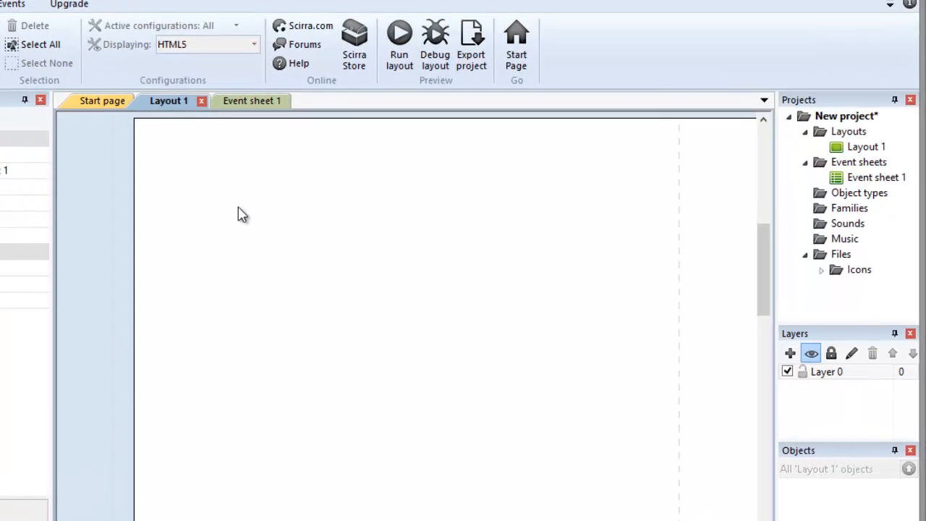
right_click(344, 211)
left_click(173, 219)
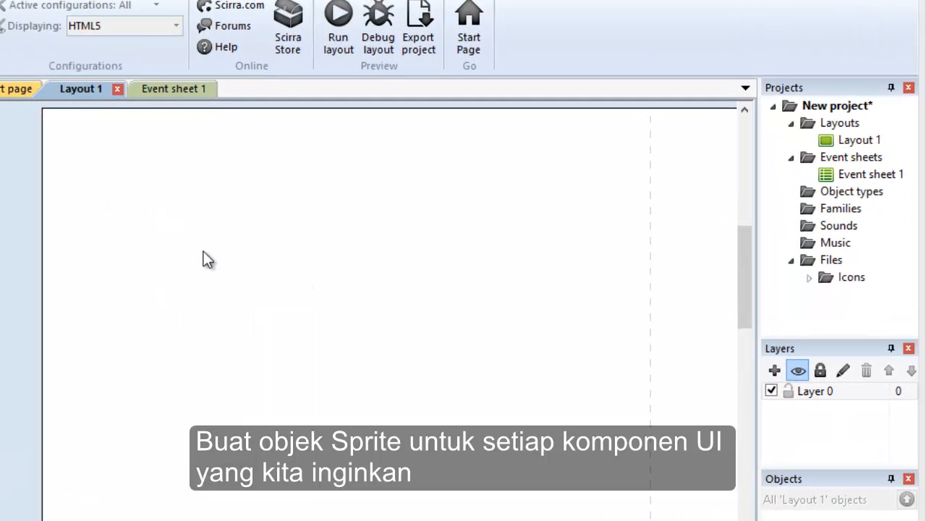
left_click(315, 337)
double_click(316, 337)
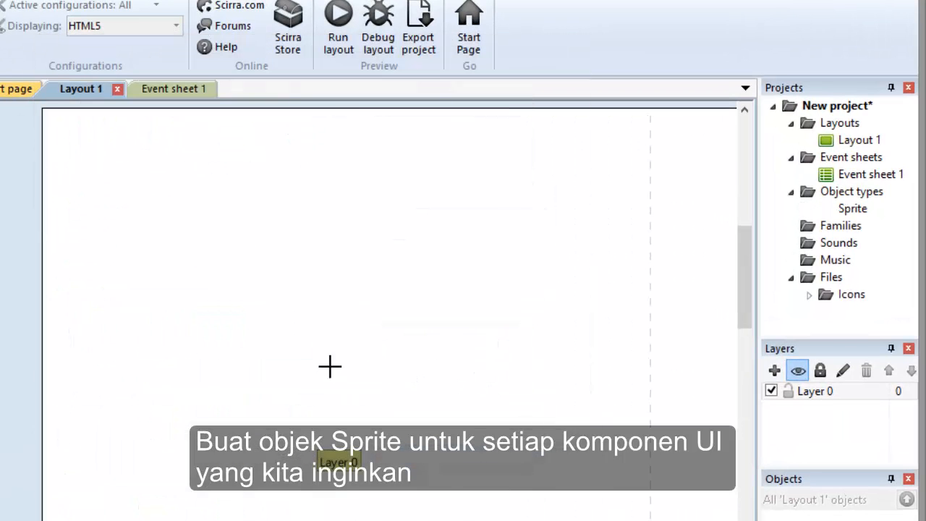
left_click(232, 254)
Load ui-sample-base-window.png from the UI-sample folder on the Desktop as the sprite's image and close the image editor.
left_click(525, 35)
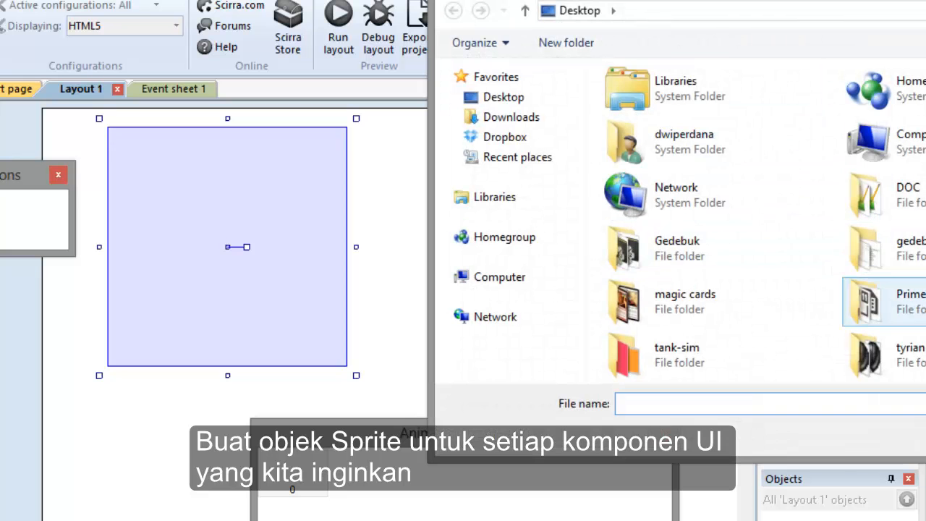
left_click(883, 354)
scroll(724, 311, "down", 2)
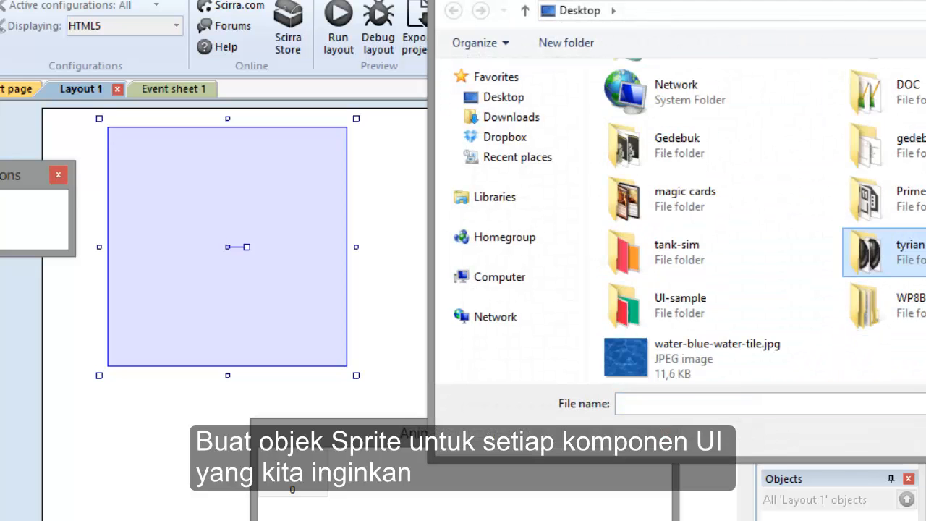
double_click(680, 305)
left_click(796, 149)
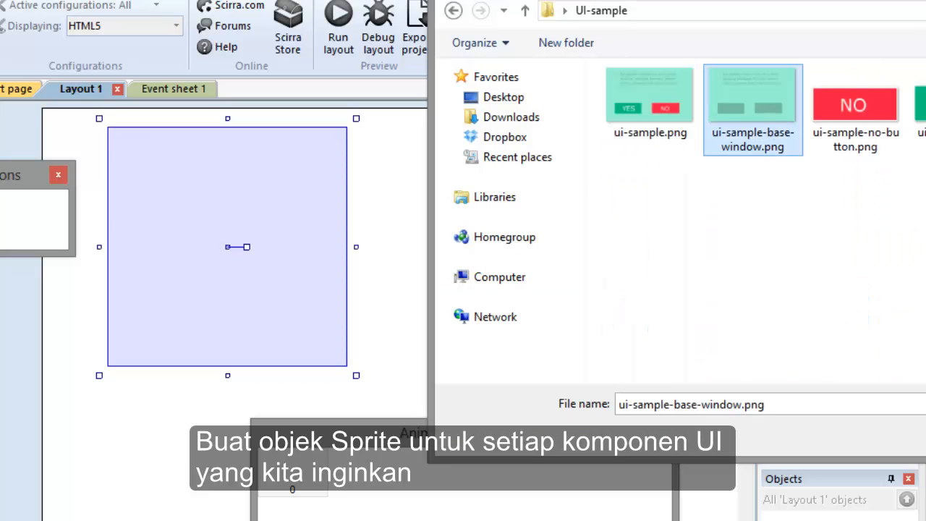
double_click(752, 137)
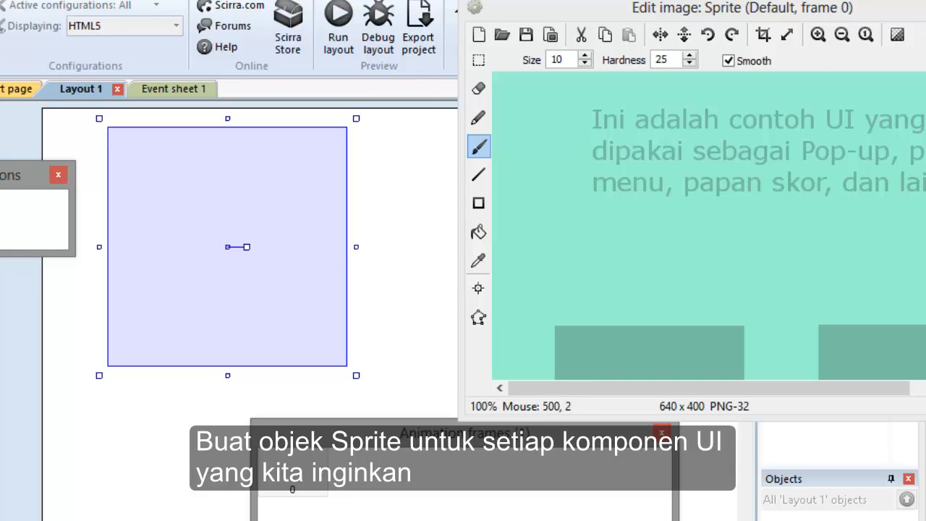
left_click(925, 8)
Shrink the base window sprite and position it roughly centred inside the layout's dashed window boundary.
left_click_drag(359, 274, 487, 371)
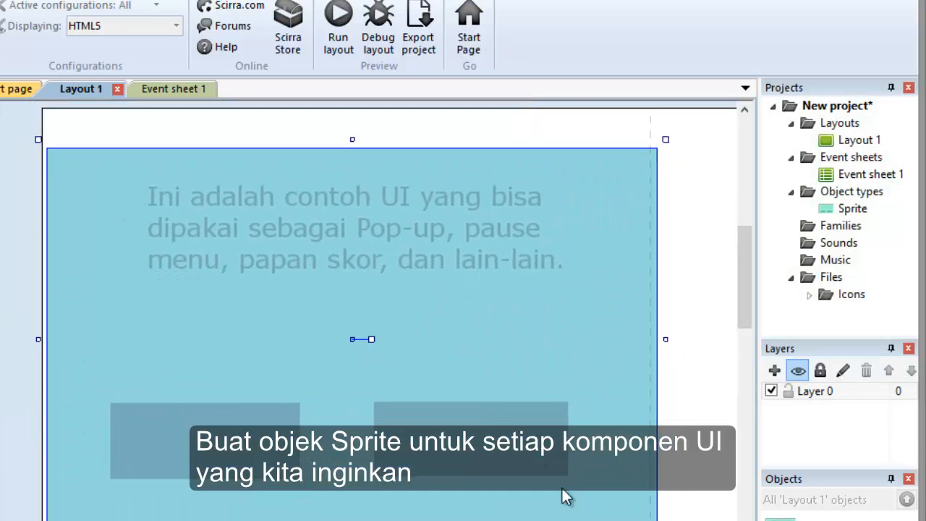
left_click_drag(634, 517, 526, 447)
left_click_drag(306, 307, 385, 341)
left_click(399, 167)
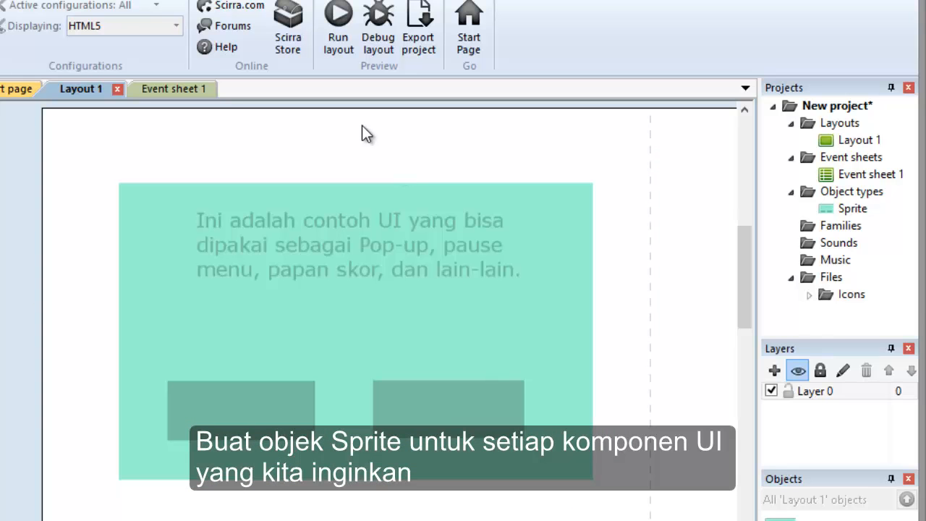
Rename the base window sprite's object type to popup.
left_click(854, 208)
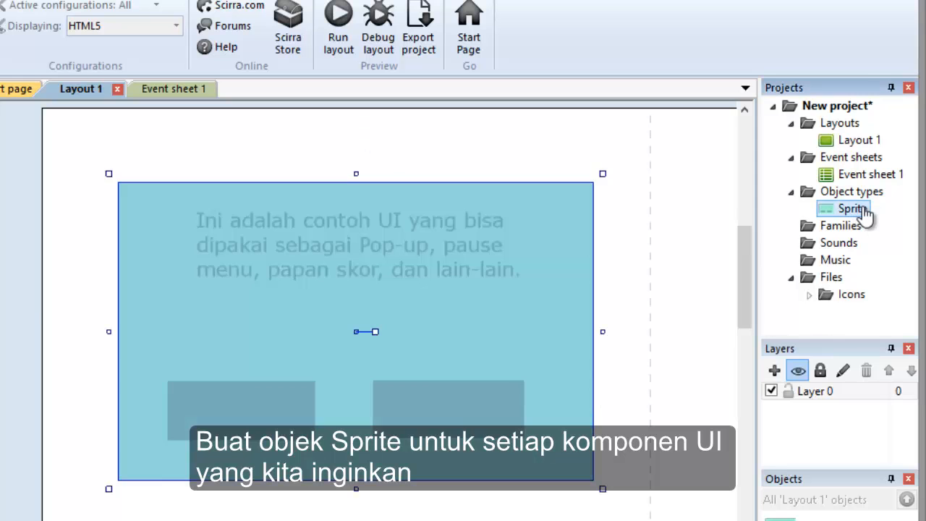
left_click(861, 208)
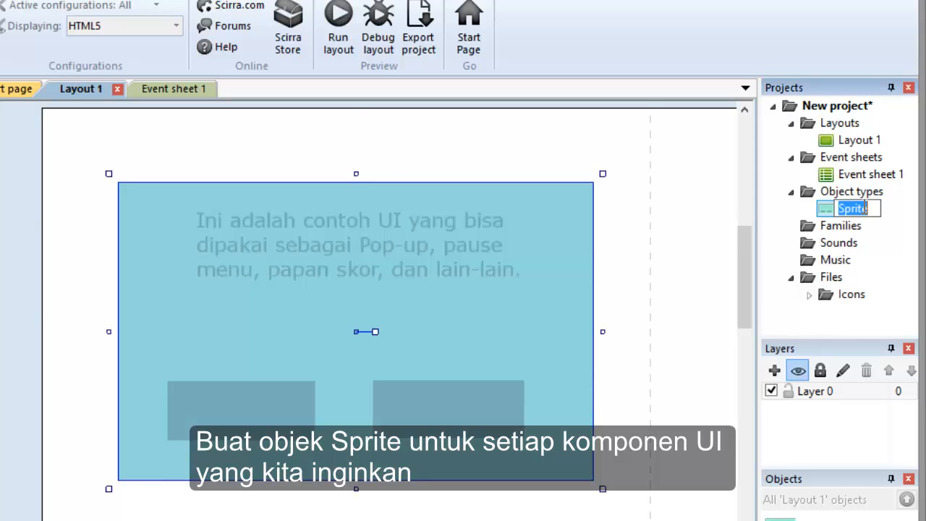
type("pop")
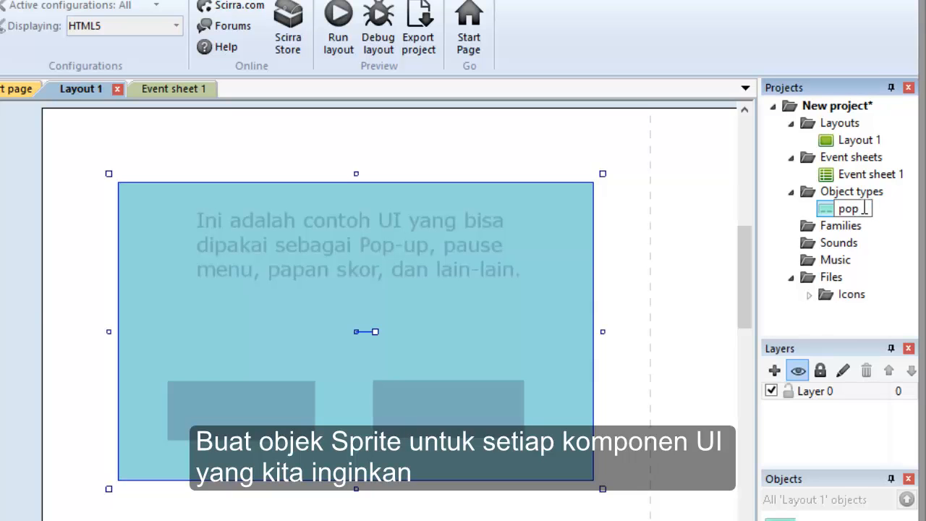
type("up")
key("Return")
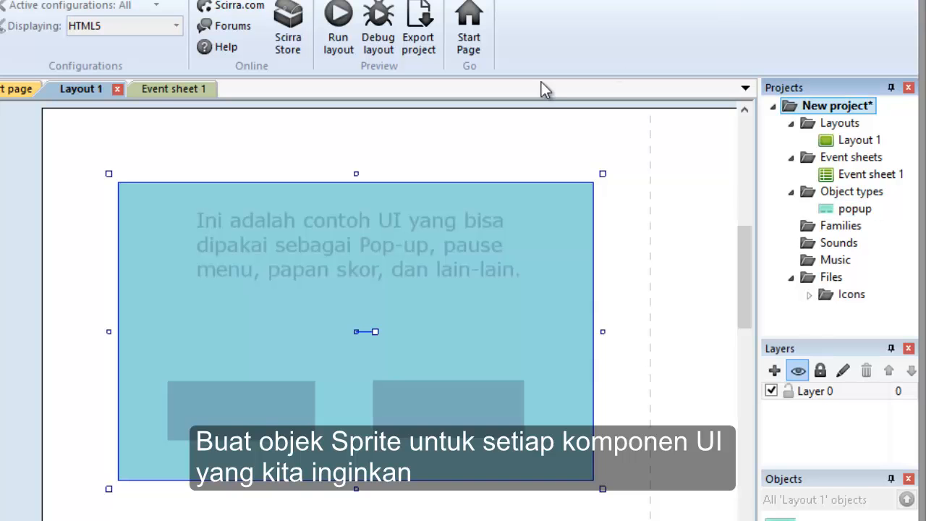
Insert a second Sprite object into the layout near its upper-left corner.
right_click(515, 135)
left_click(532, 143)
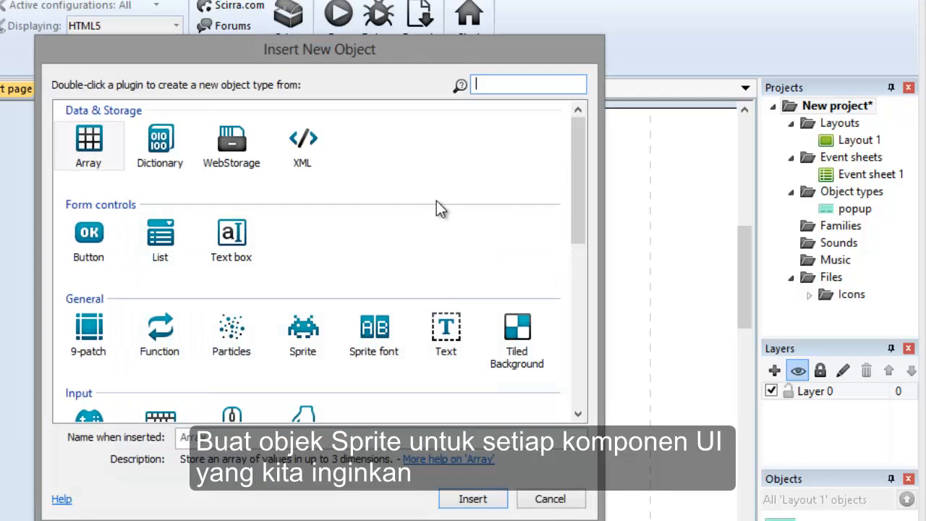
double_click(316, 337)
left_click(114, 125)
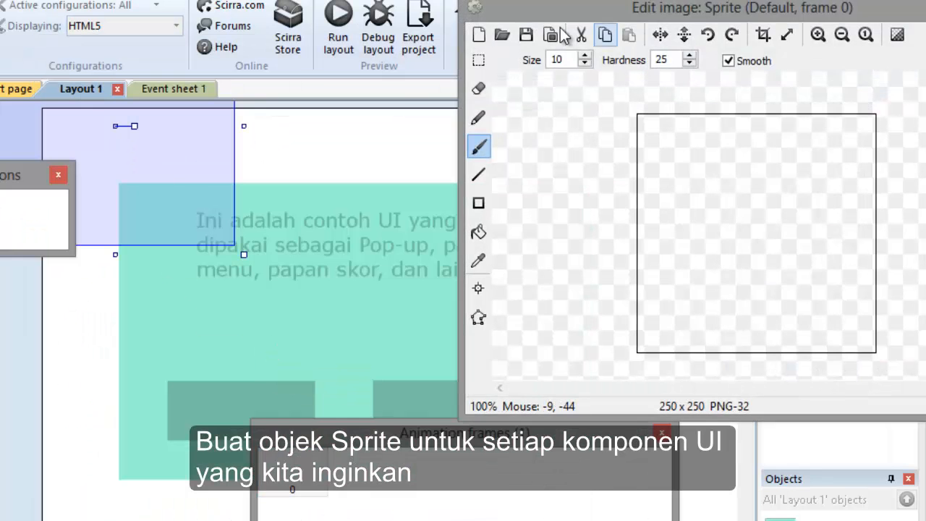
Load ui-sample-no-button.png as the second sprite's image and close the image editor.
left_click(505, 36)
double_click(819, 130)
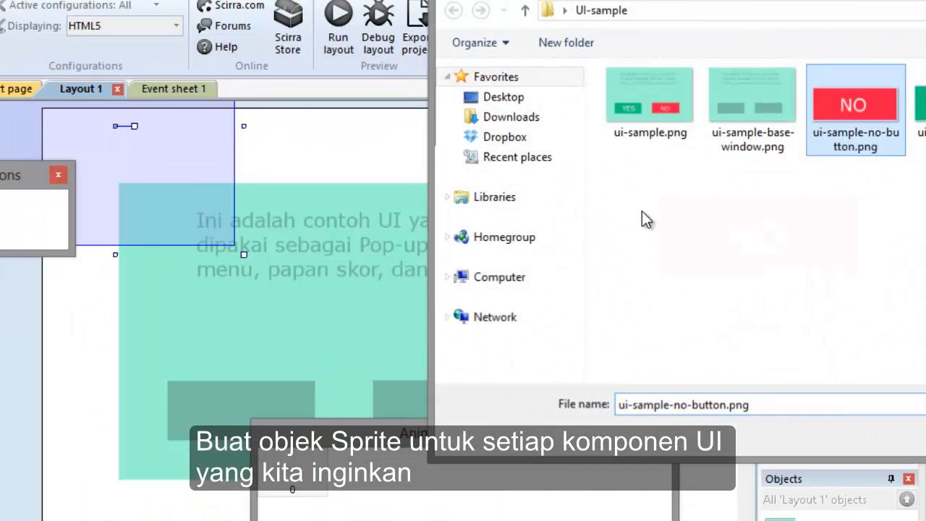
left_click(406, 154)
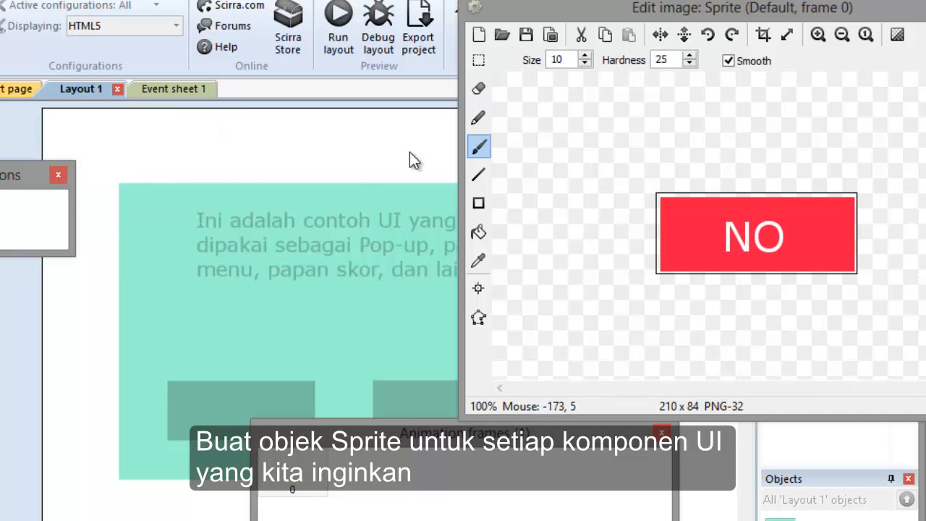
left_click(925, 6)
Move the NO button sprite over the popup's right grey placeholder and shrink it to fit.
left_click_drag(172, 146, 546, 428)
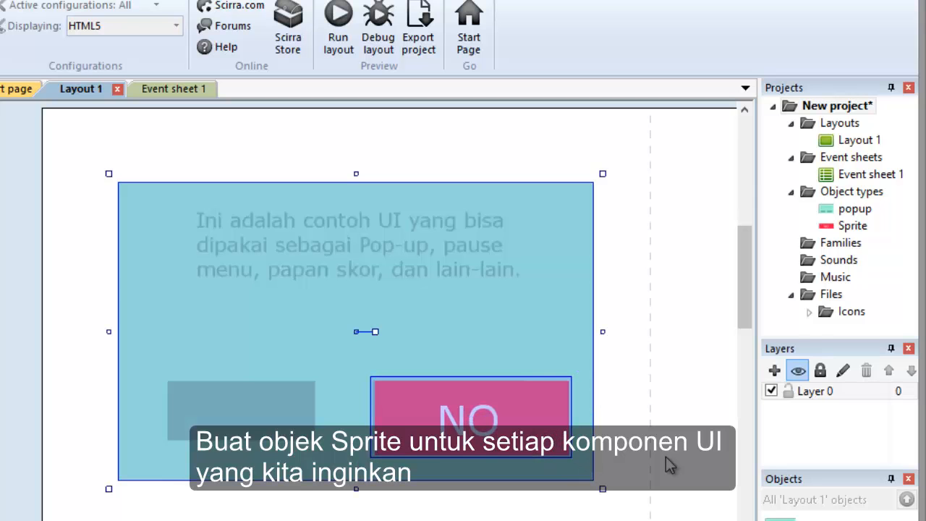
left_click_drag(581, 463, 535, 448)
left_click(627, 391)
Insert a third Sprite object into the layout over the popup's text area.
right_click(623, 287)
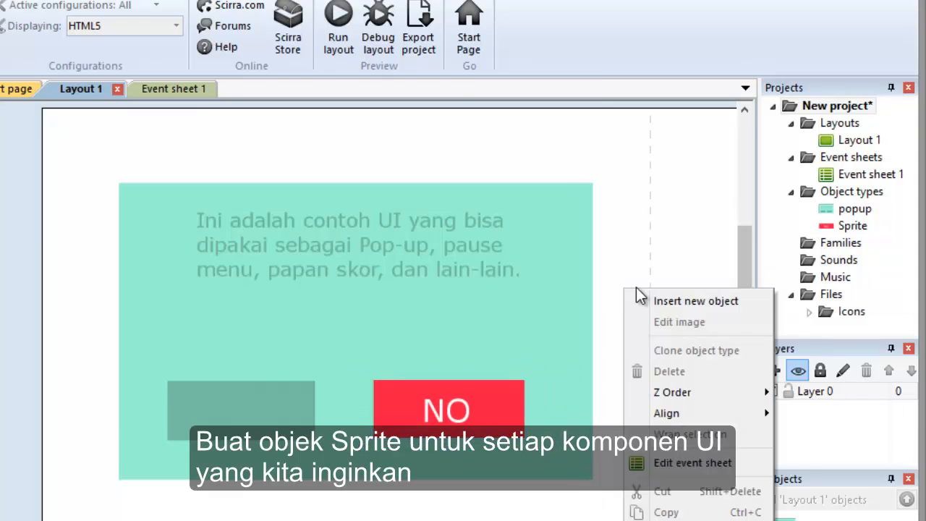
left_click(682, 299)
double_click(303, 329)
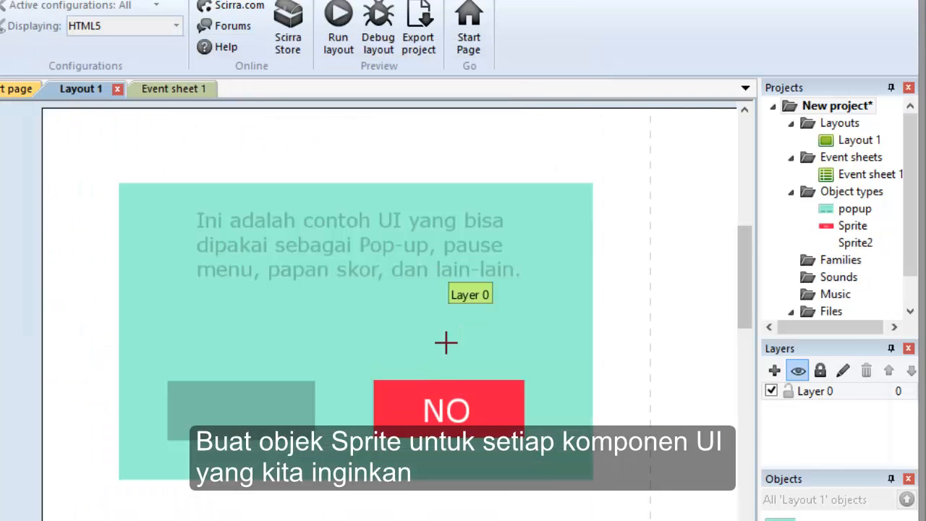
left_click(300, 230)
Load ui-sample-yes-button.png as the third sprite's image and close the image editor.
left_click(502, 34)
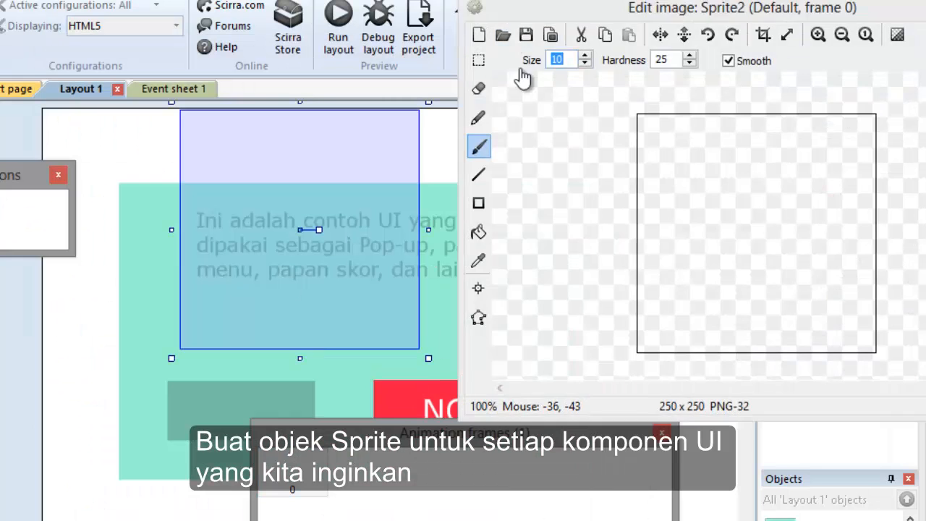
double_click(916, 109)
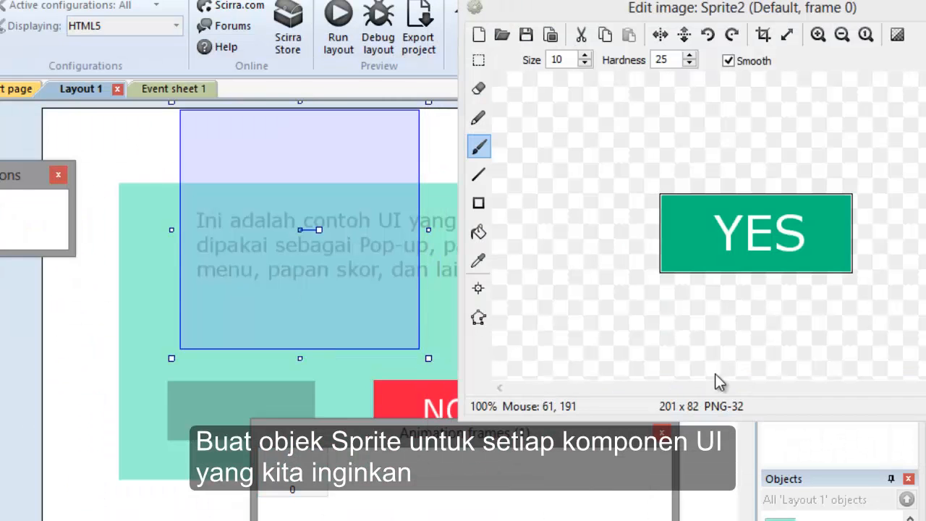
left_click(925, 5)
Move the YES button sprite over the popup's left grey placeholder and resize it to fit.
left_click_drag(343, 239, 330, 450)
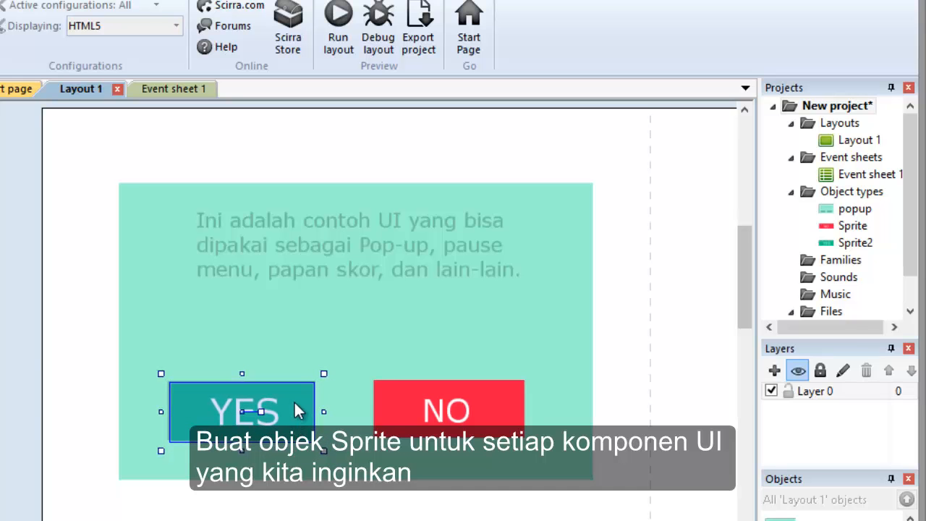
left_click(369, 153)
left_click(249, 398)
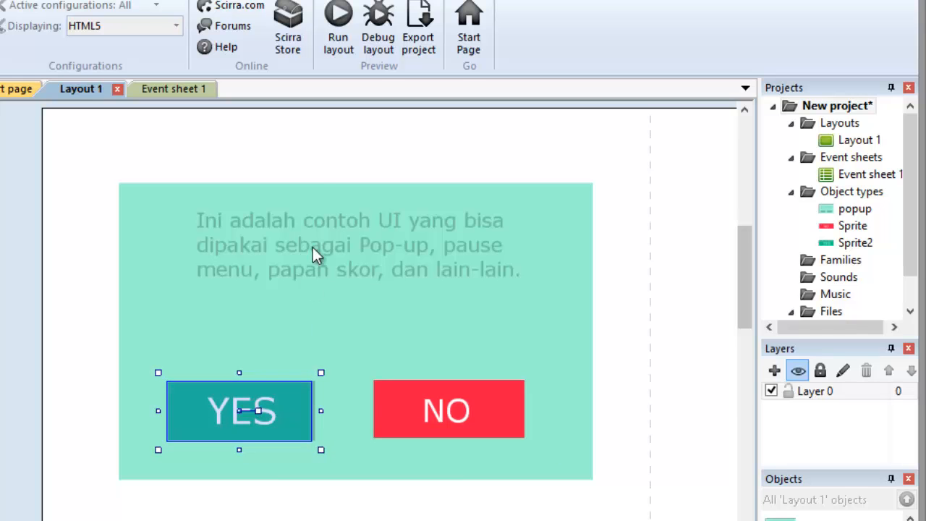
left_click(313, 161)
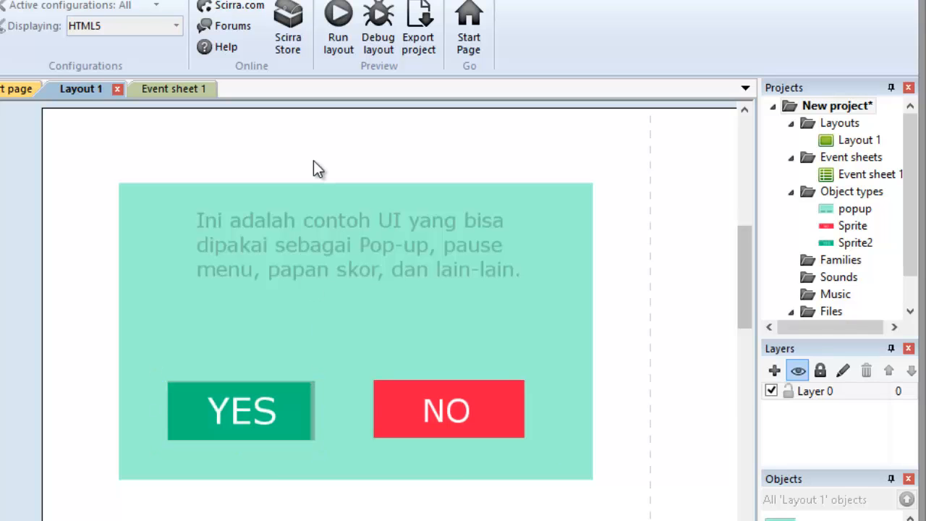
Enlarge the YES button sprite slightly so it fully covers the popup's left grey placeholder, and deselect it.
left_click(246, 408)
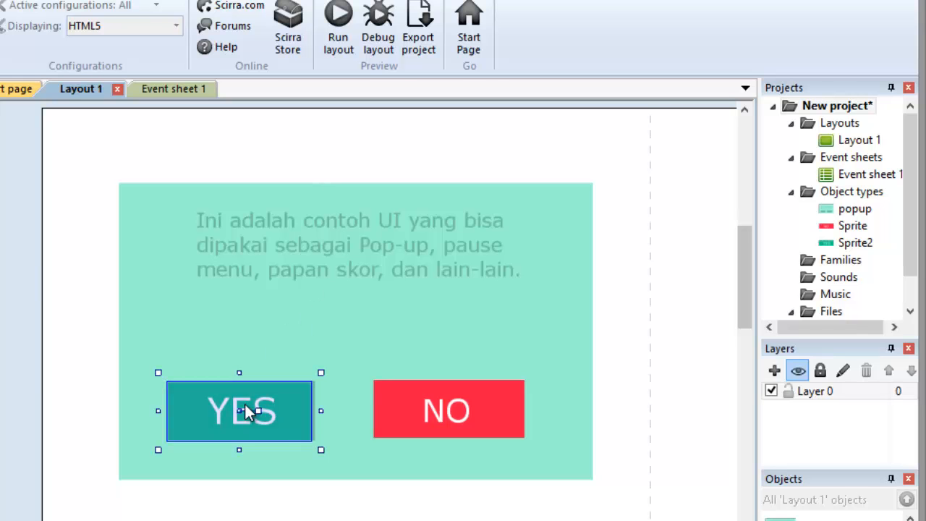
left_click_drag(321, 450, 323, 447)
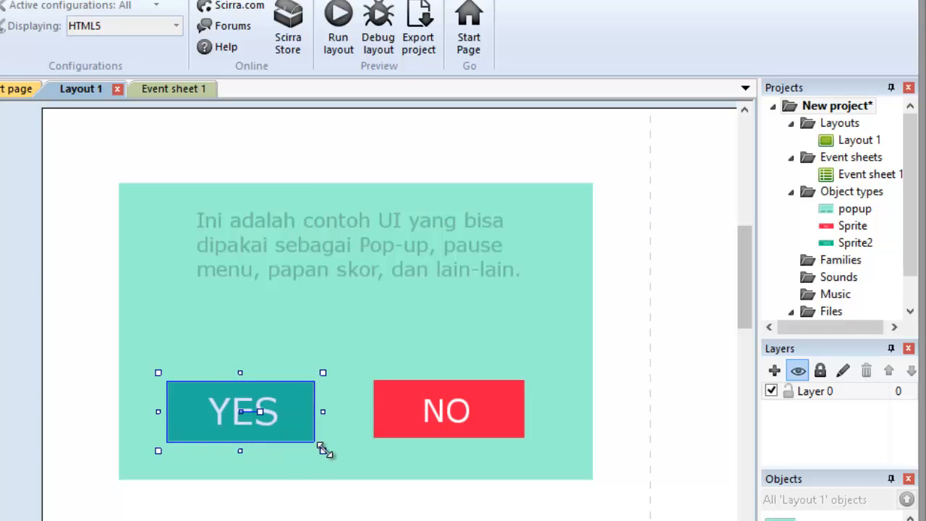
left_click(332, 256)
left_click(371, 153)
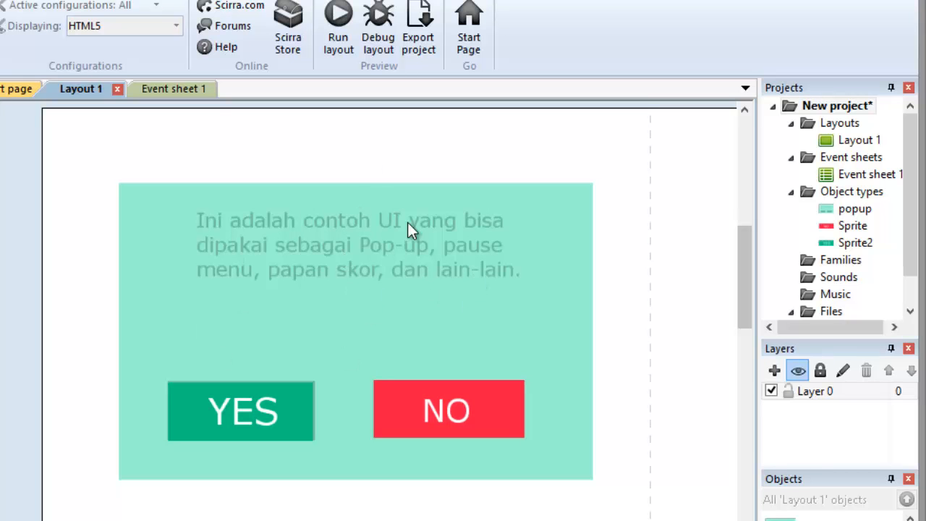
left_click(286, 225)
left_click(329, 158)
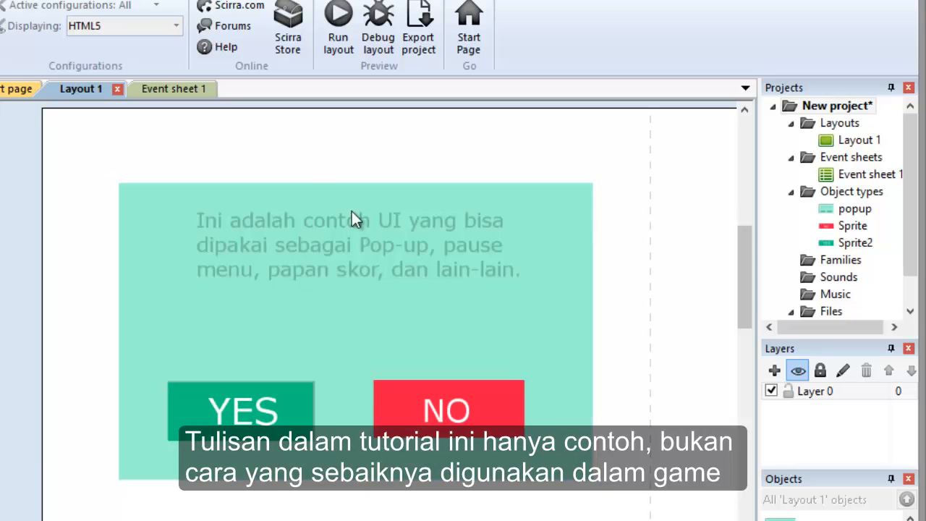
right_click(131, 159)
left_click(161, 167)
left_click(451, 346)
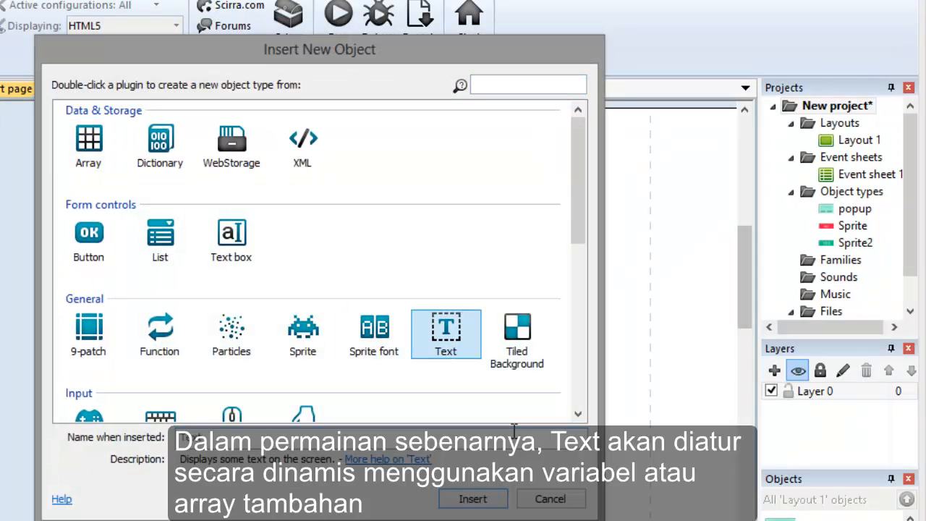
left_click(550, 499)
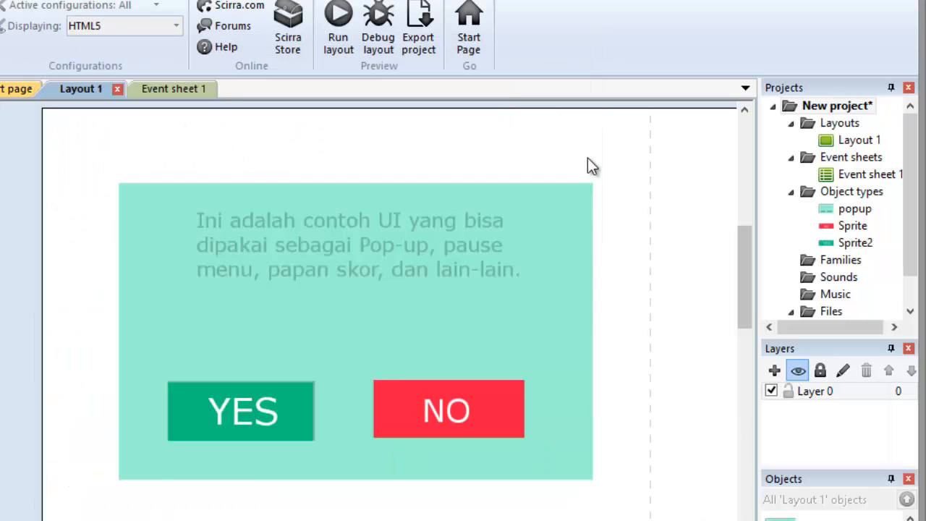
Rename the NO button sprite as tombol_no.
left_click(861, 227)
left_click(861, 227)
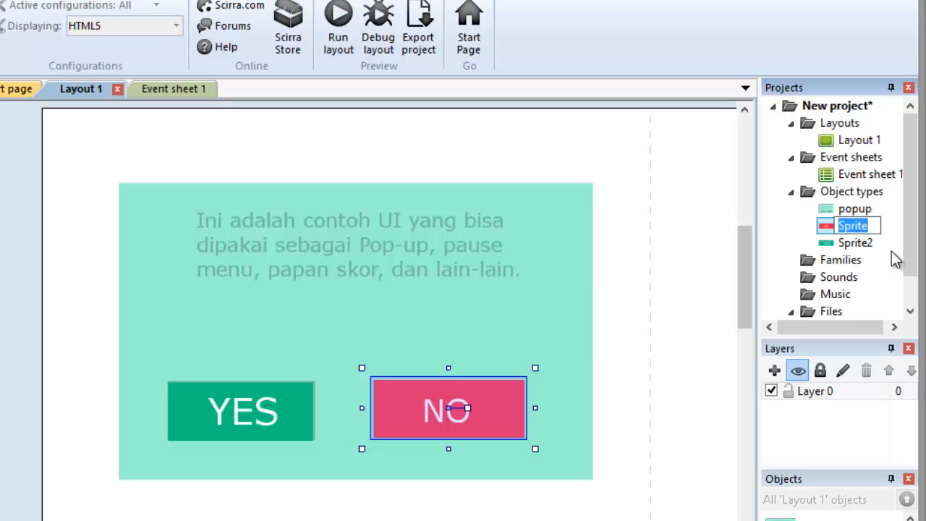
type("tombol")
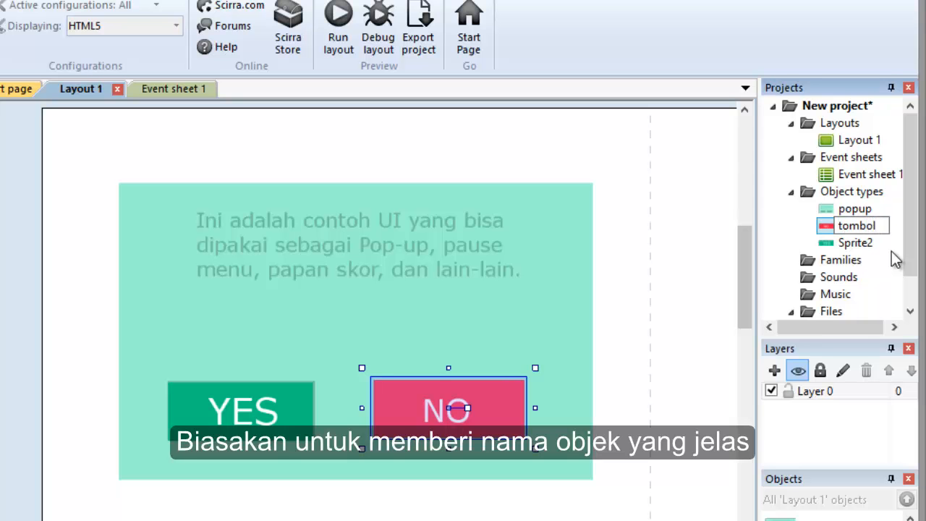
type("_no")
key("Return")
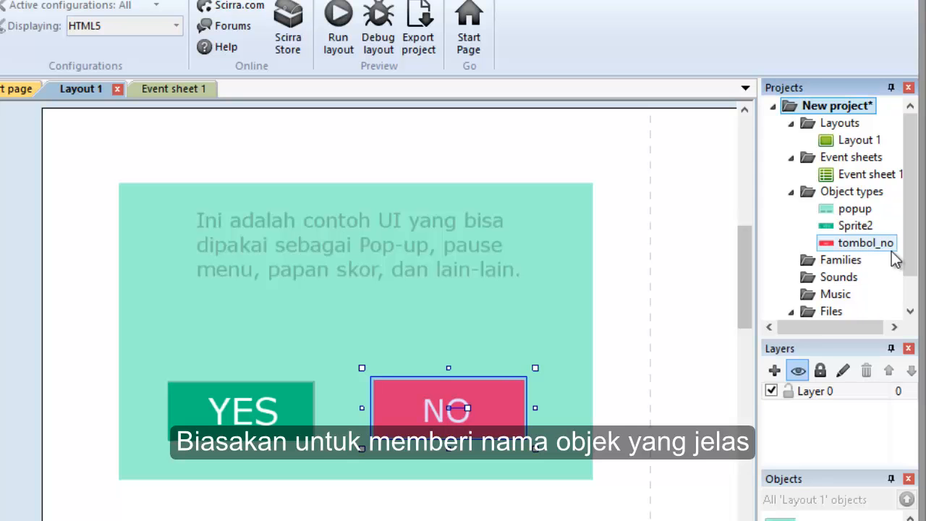
Rename the YES button sprite as tombol_yes and deselect it in the layout.
left_click(879, 227)
left_click(881, 228)
type("tombol_yes")
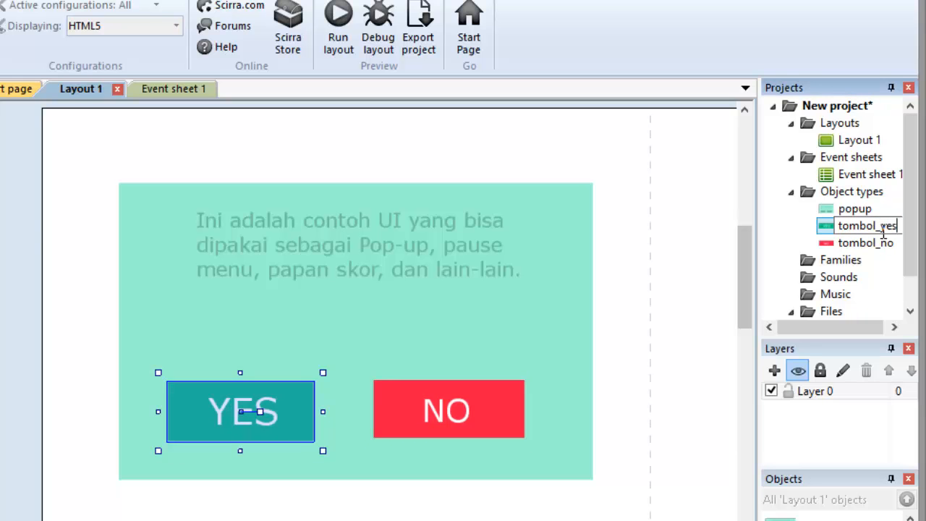
key("Return")
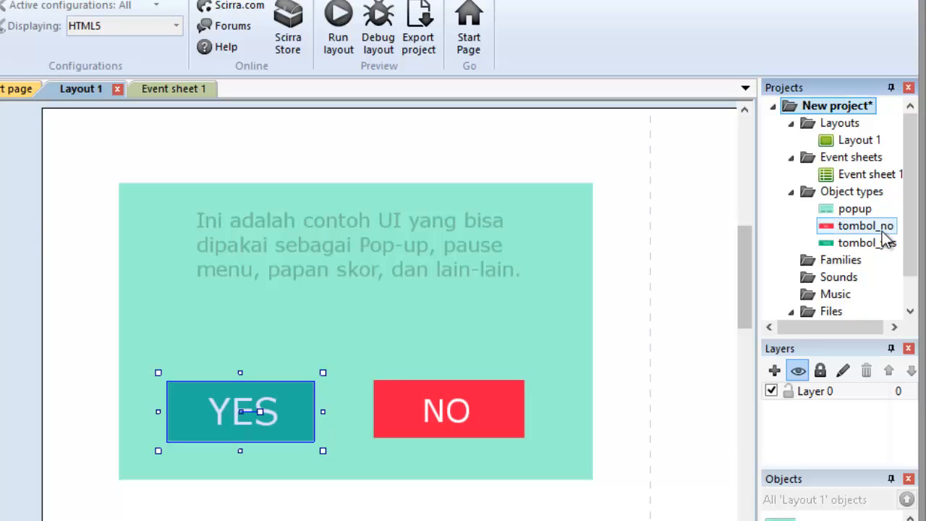
left_click(287, 168)
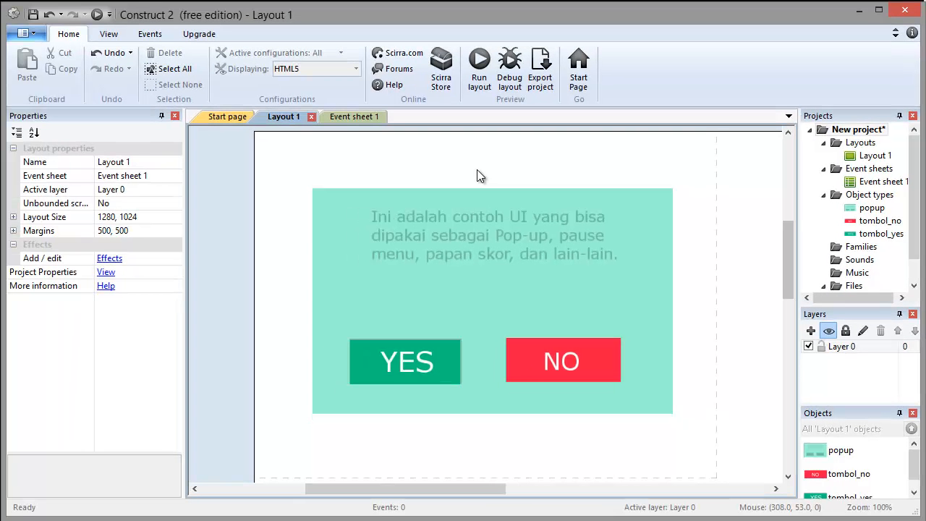
Set the popup base window sprite's Global property to Yes.
left_click(551, 267)
left_click(628, 172)
left_click(505, 241)
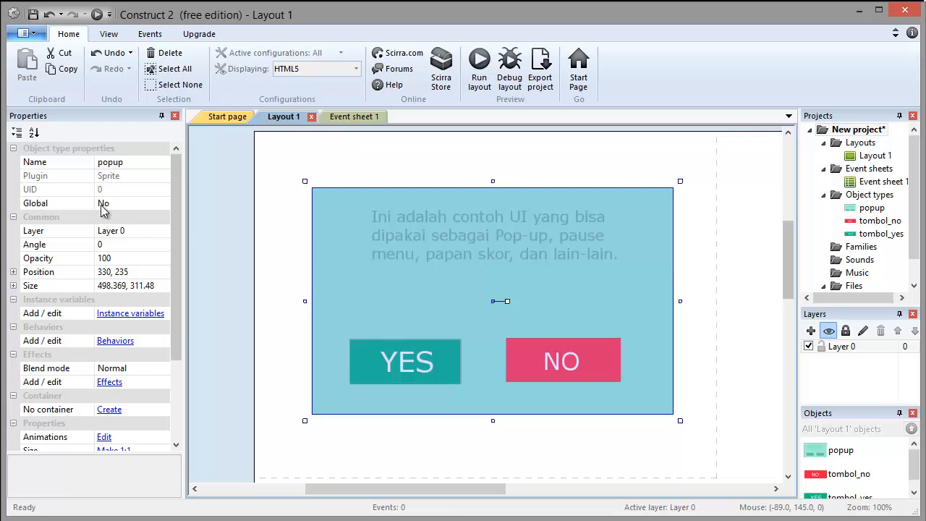
left_click(63, 203)
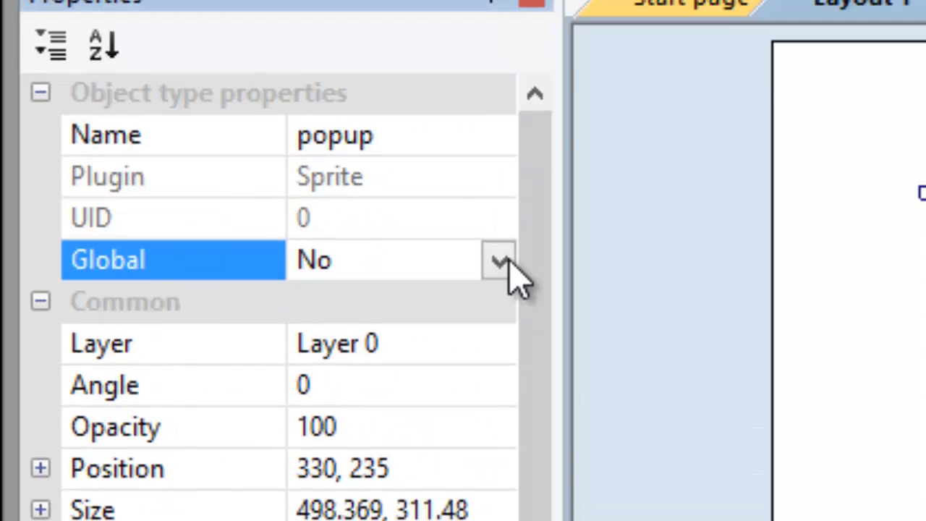
left_click(499, 311)
left_click(455, 386)
left_click(799, 364)
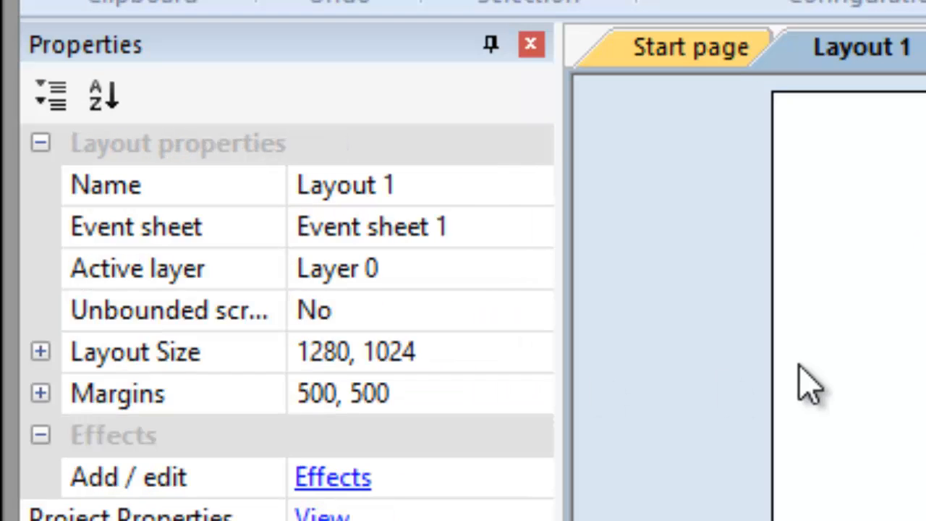
Set the tombol_yes sprite's Global property to Yes.
left_click(925, 520)
left_click(509, 323)
left_click(499, 312)
left_click(458, 383)
Set the tombol_no sprite's Global property to Yes and check the Global setting of all three UI sprites.
left_click(925, 520)
left_click(506, 321)
left_click(497, 308)
left_click(463, 394)
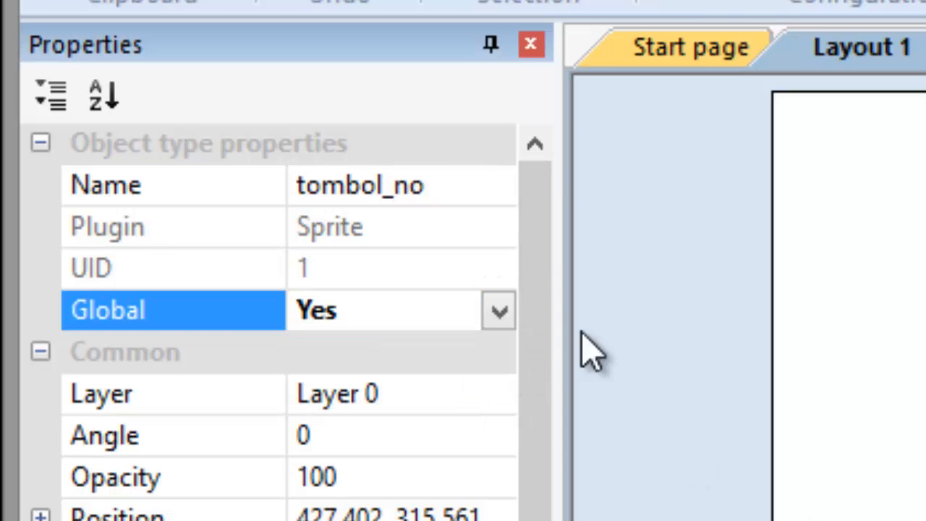
left_click(666, 330)
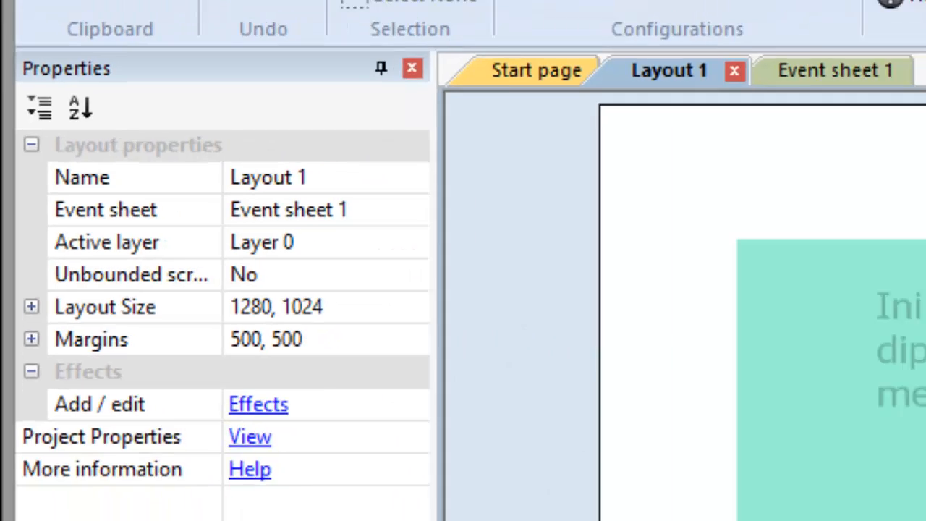
left_click(796, 361)
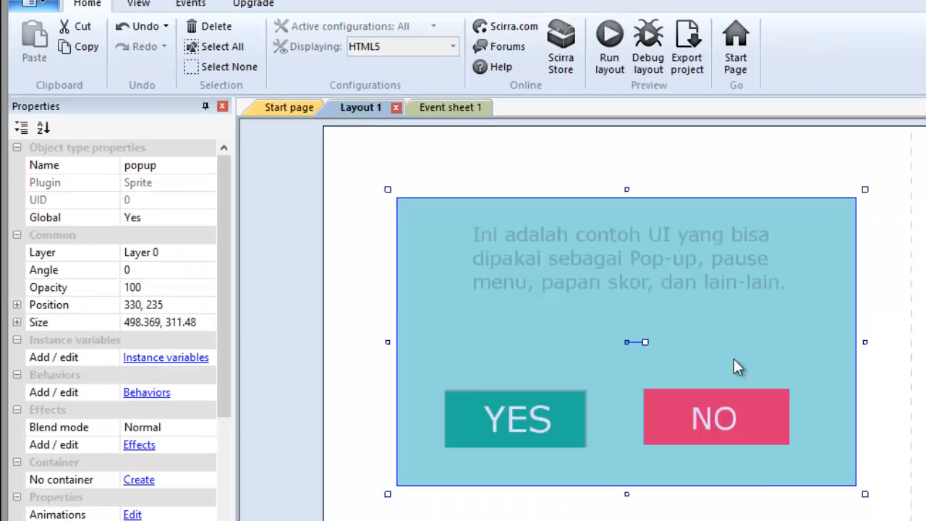
left_click(557, 364)
left_click(420, 363)
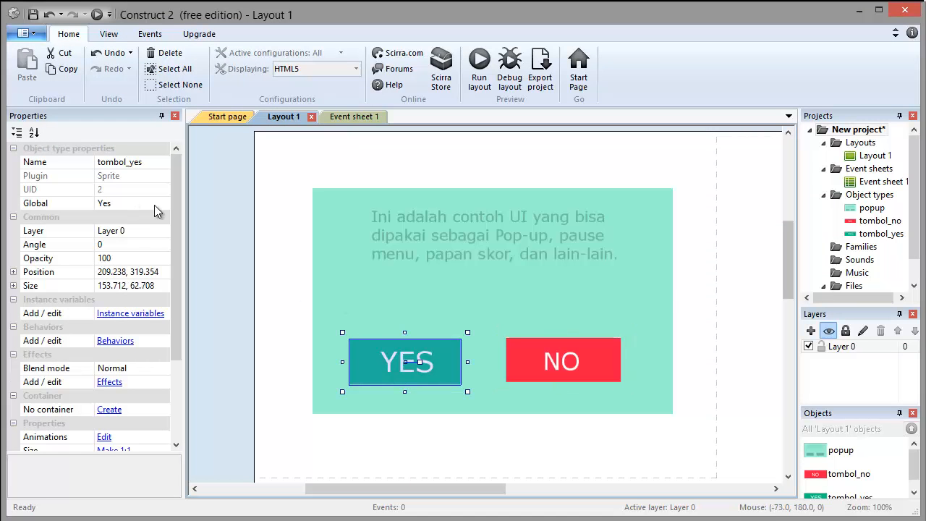
left_click(315, 241)
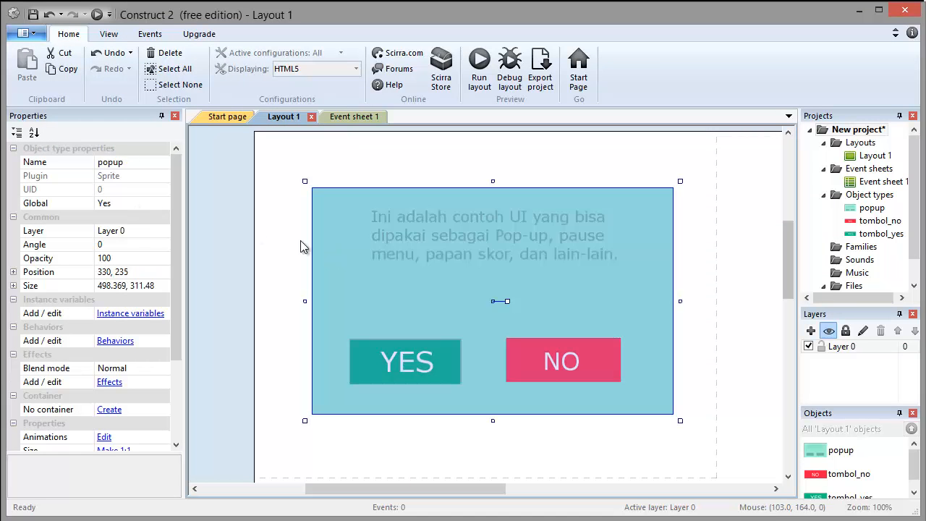
left_click(240, 193)
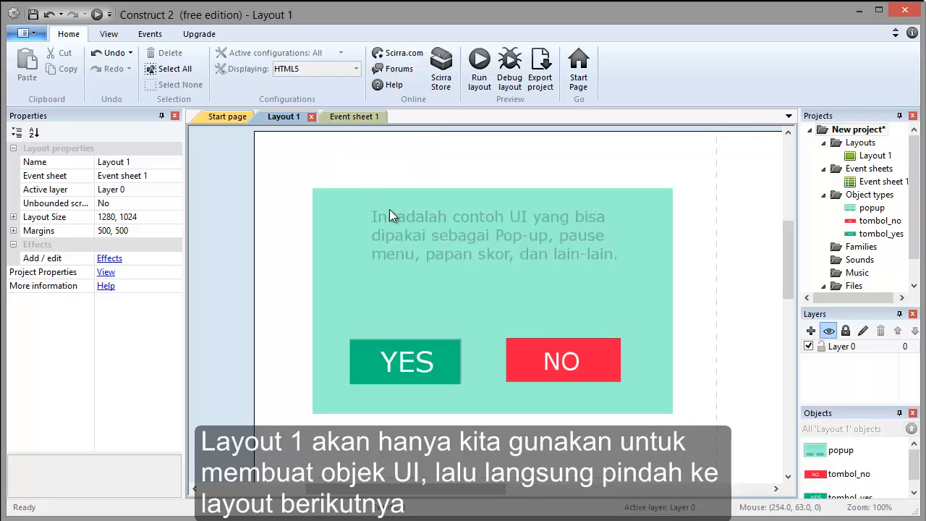
Add a second layout to the project together with its own event sheet.
right_click(872, 154)
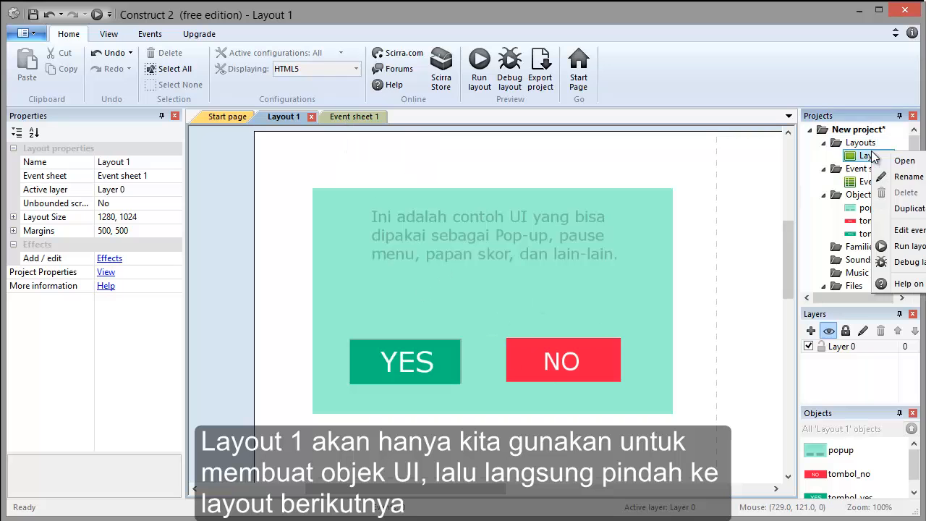
right_click(870, 144)
left_click(876, 151)
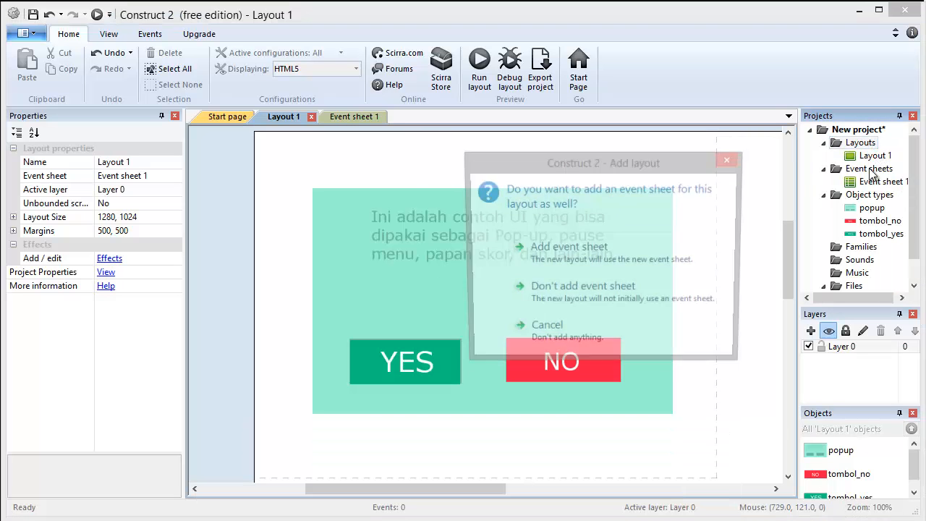
left_click(645, 251)
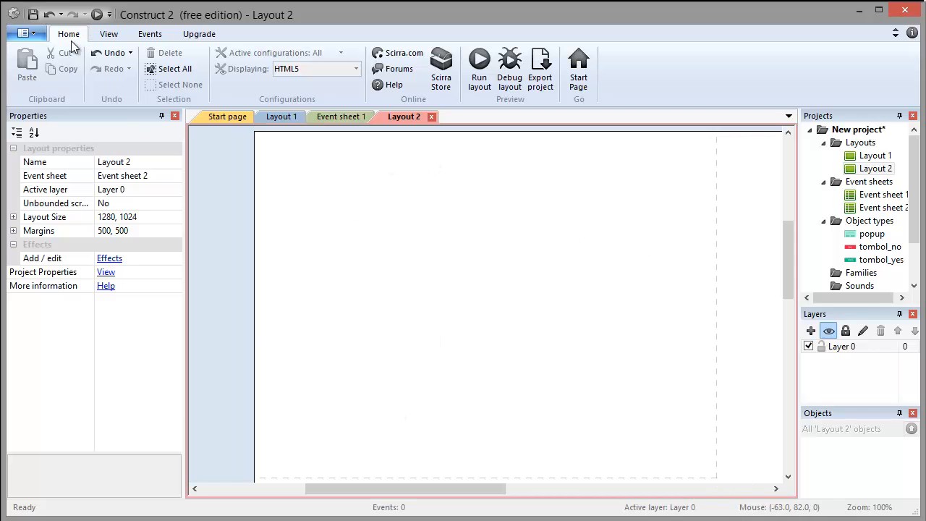
Insert a new Sprite object into the empty Layout 2.
right_click(353, 219)
left_click(401, 230)
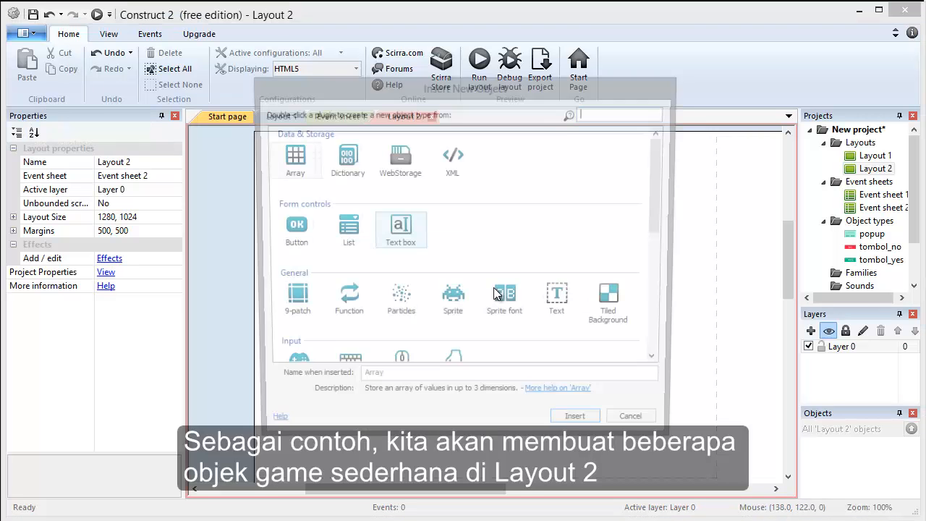
double_click(454, 303)
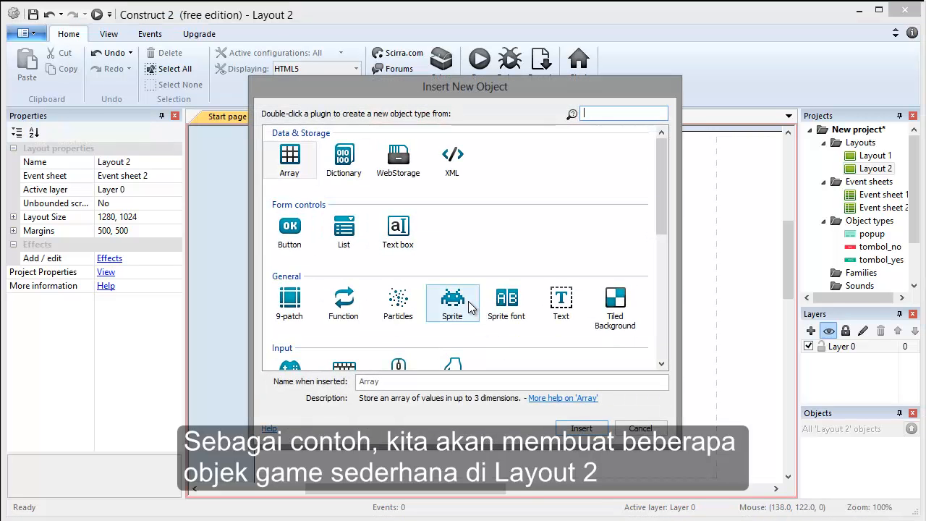
left_click(411, 266)
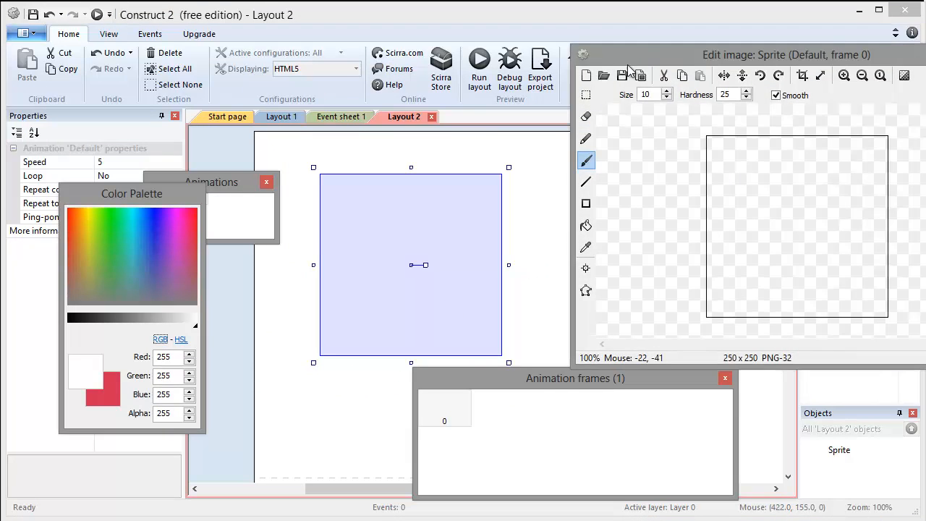
Load tyrian-ship 2.png from the tyrian folder as the sprite's image and move the ship to about 317, 292.
left_click(602, 72)
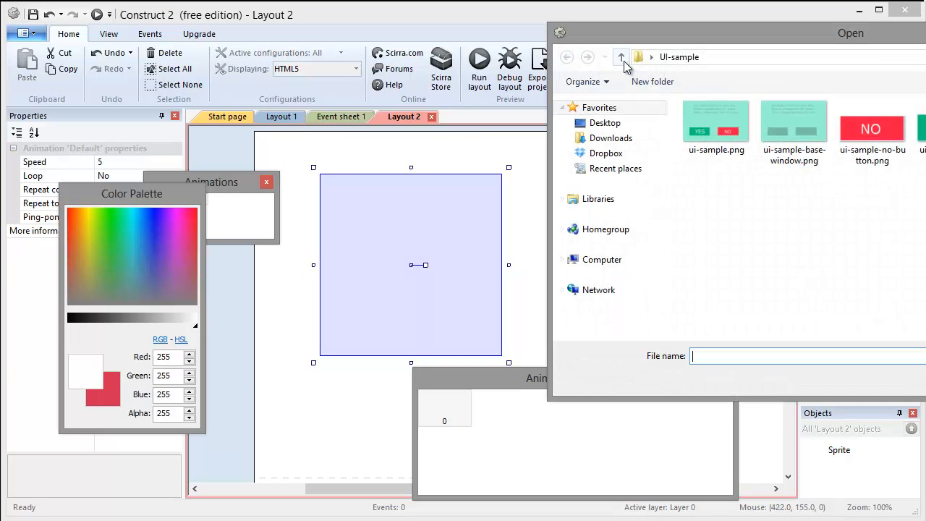
left_click(621, 57)
double_click(913, 282)
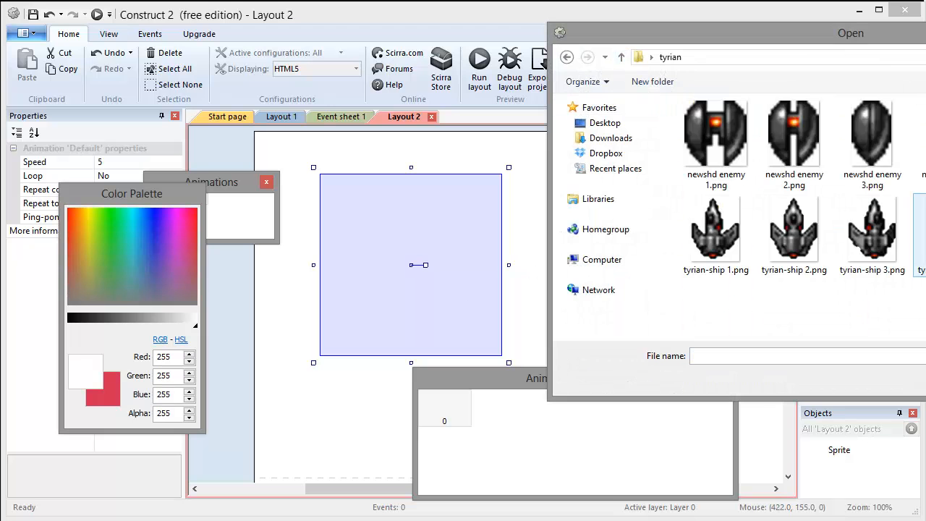
left_click(800, 241)
double_click(799, 241)
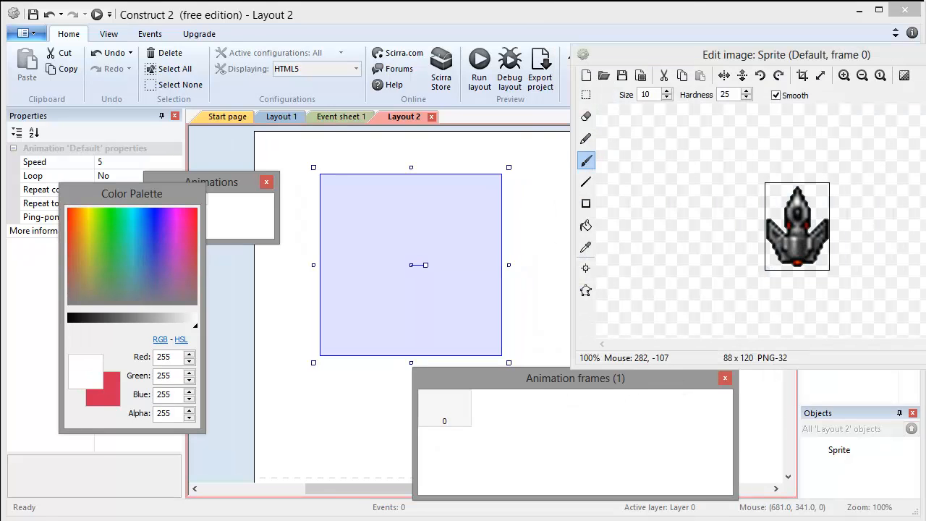
left_click(925, 54)
left_click_drag(418, 291, 490, 369)
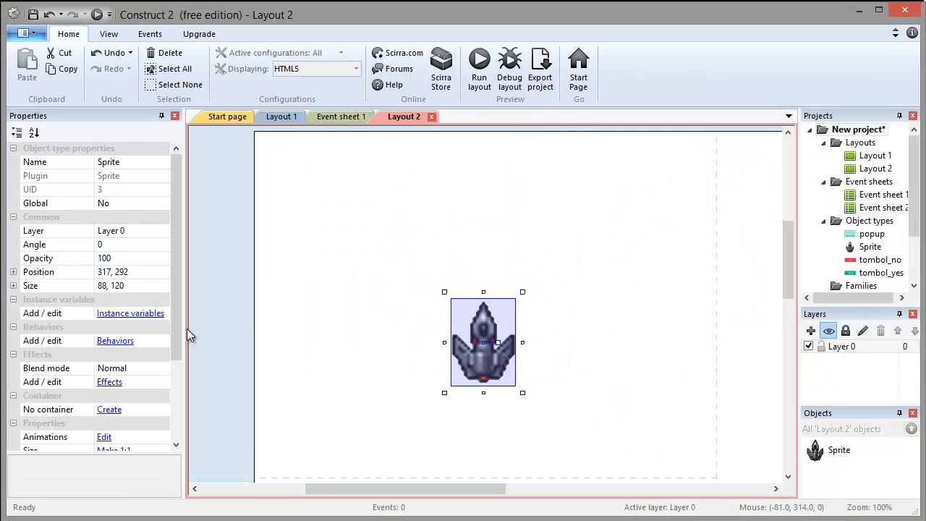
Add the 8 Direction behavior to the ship sprite.
left_click(121, 340)
left_click(469, 210)
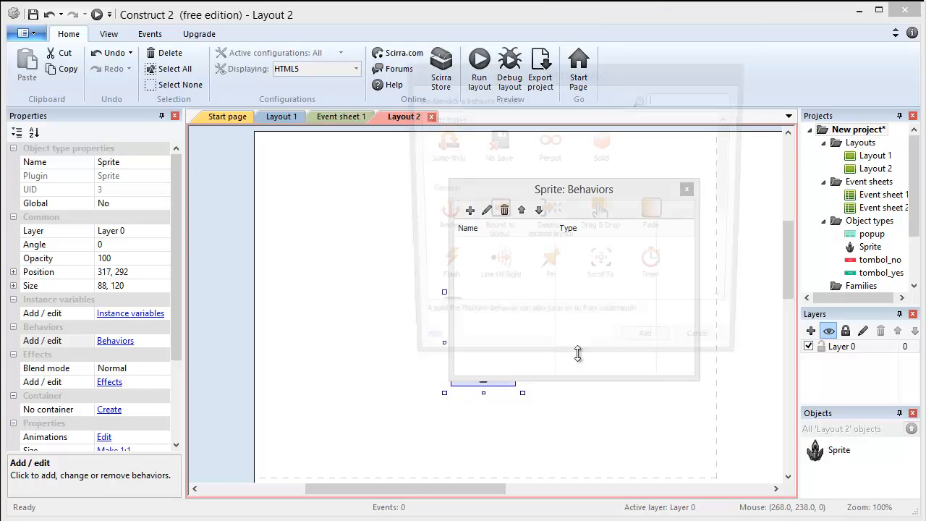
scroll(516, 309, "down", 5)
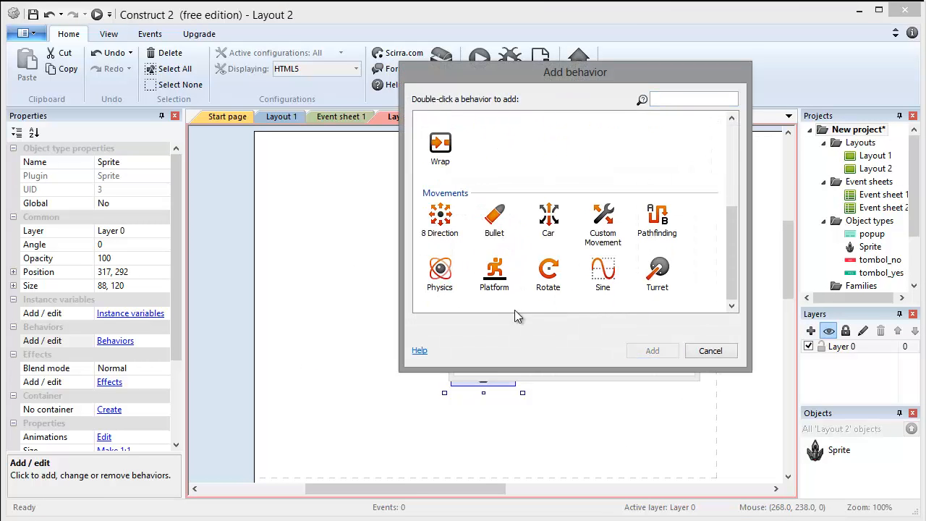
double_click(452, 218)
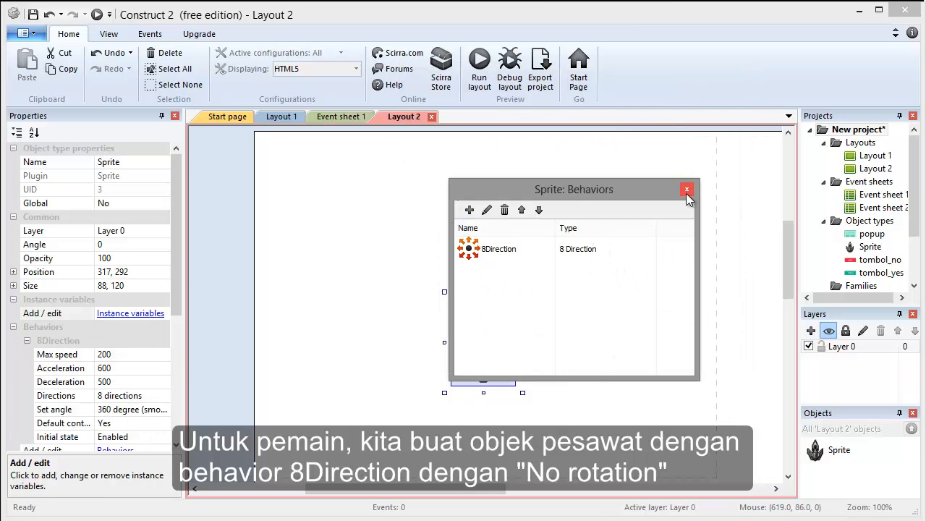
Set the ship's 8Direction Set angle option to No and close the behaviors dialog.
left_click(167, 411)
left_click(165, 410)
left_click(161, 425)
left_click(686, 189)
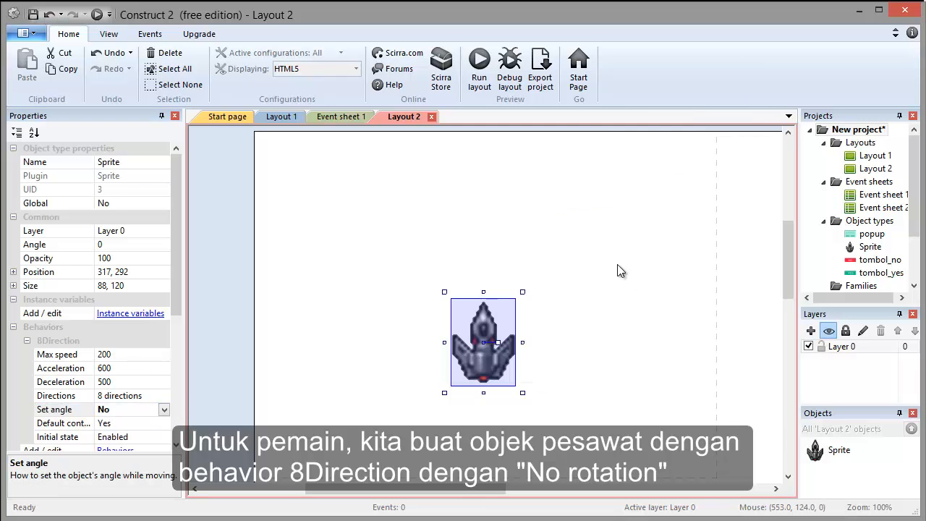
Move the ship sprite in Layout 2 to about 325, 321 and deselect it.
left_click(618, 272)
left_click_drag(478, 359, 484, 381)
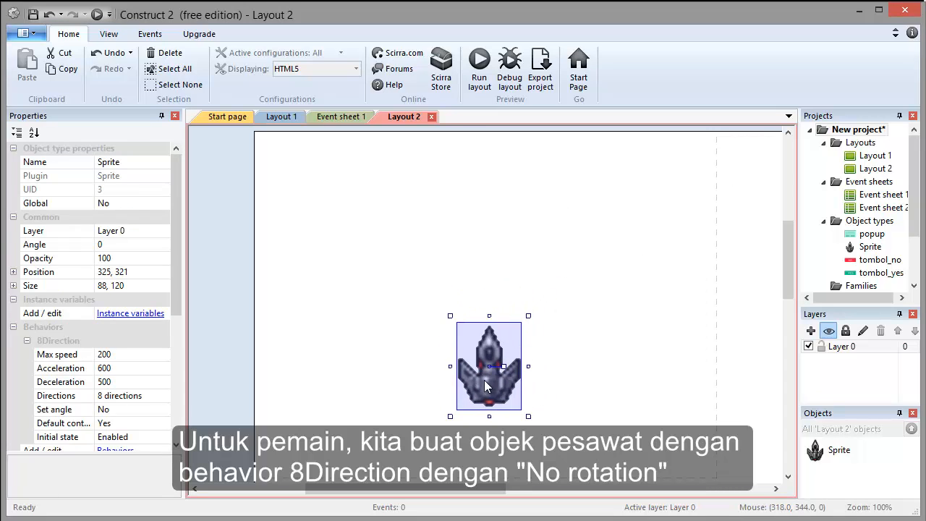
left_click(507, 279)
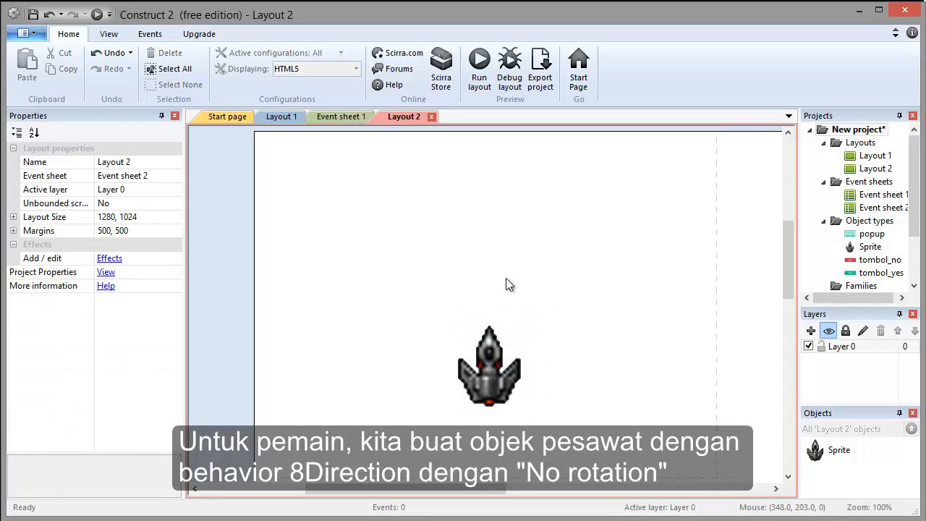
Preview Layout 2, fly the ship in all four directions to test its movement, and close the preview.
left_click(96, 15)
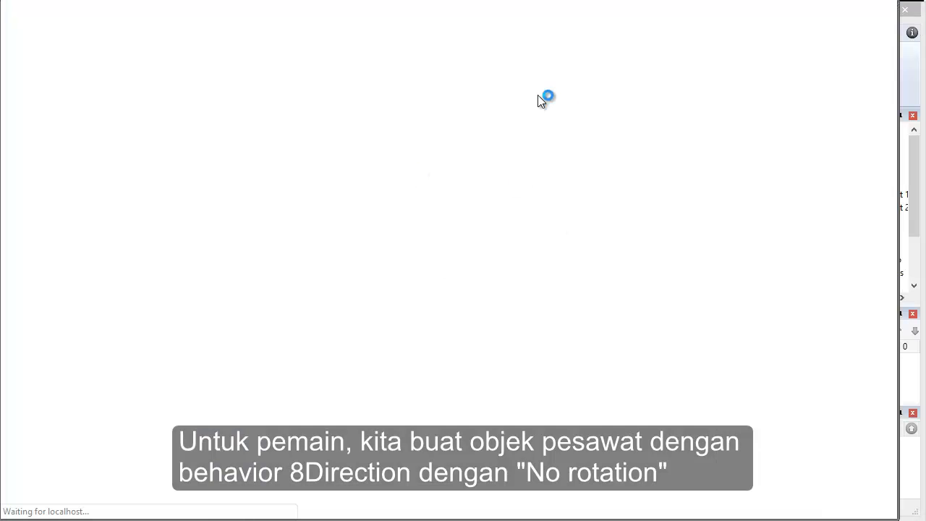
key("Right")
key("Up")
key("Left")
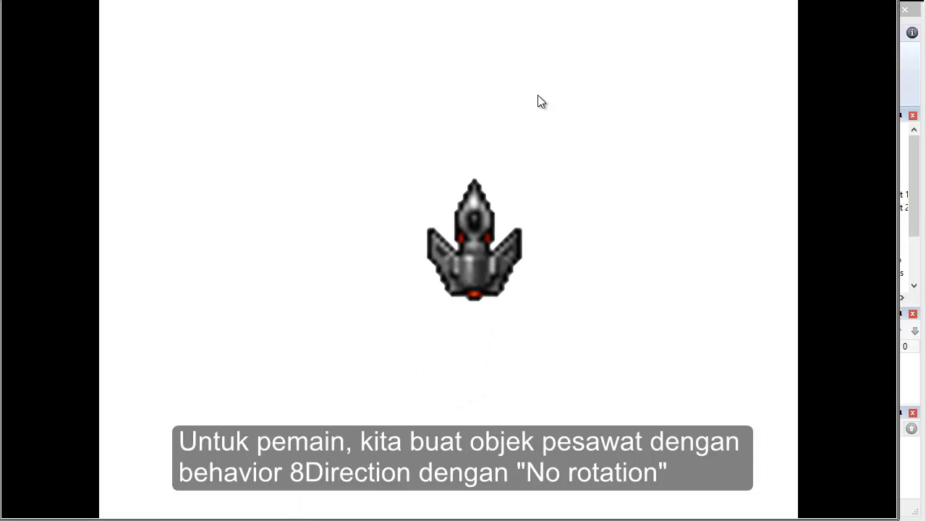
key("Right")
key("Down")
key("Left")
key("Up")
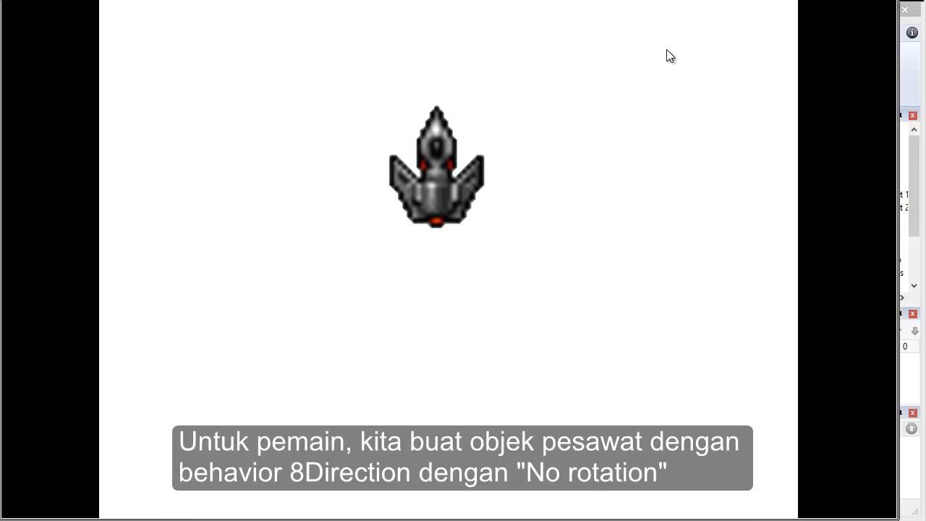
left_click(881, 2)
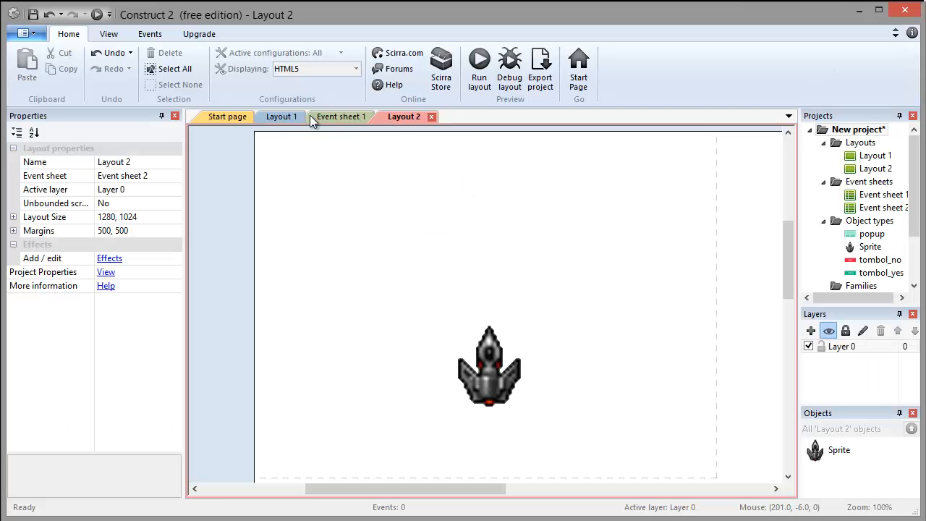
Add a System On start of layout event to Event sheet 1.
left_click(273, 117)
left_click(353, 119)
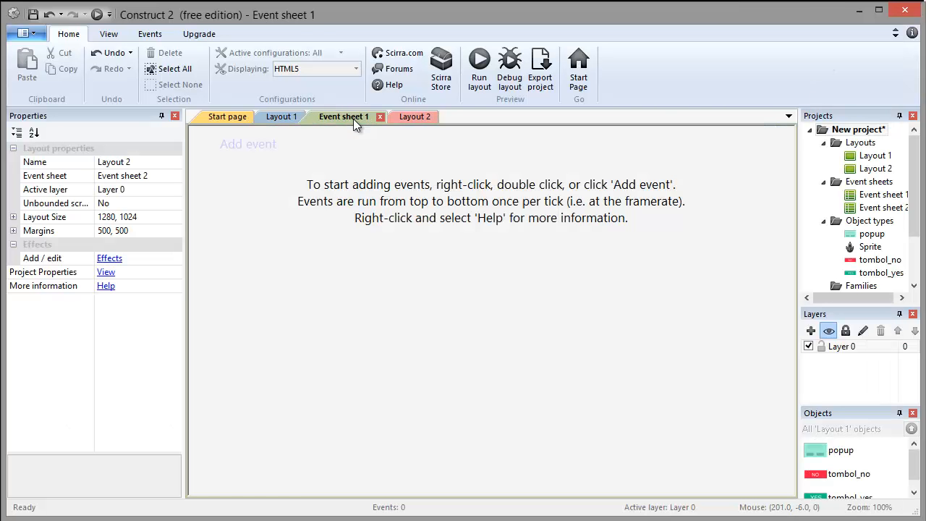
left_click(278, 120)
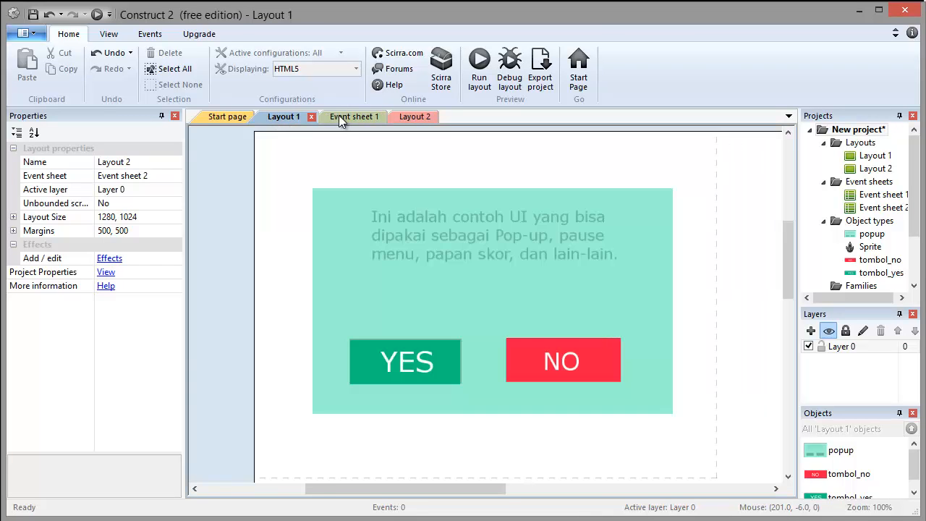
left_click(342, 120)
left_click(268, 144)
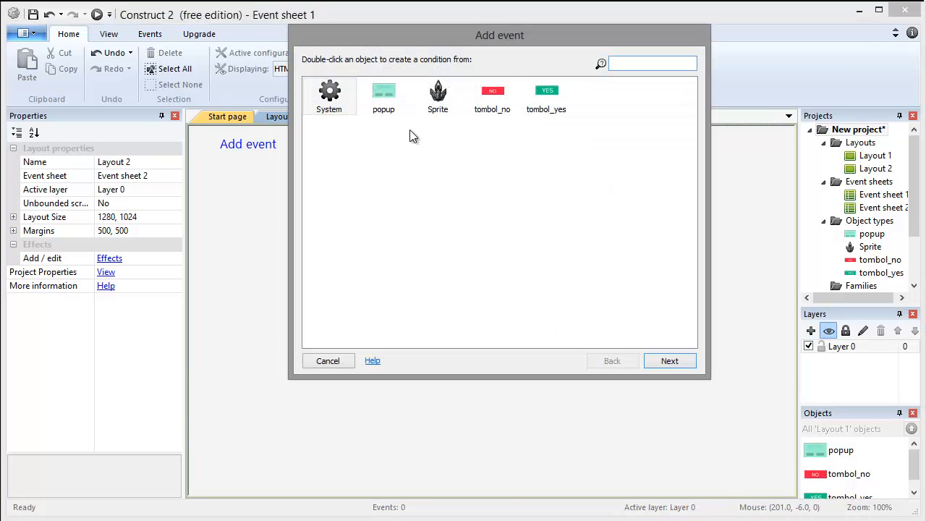
double_click(331, 98)
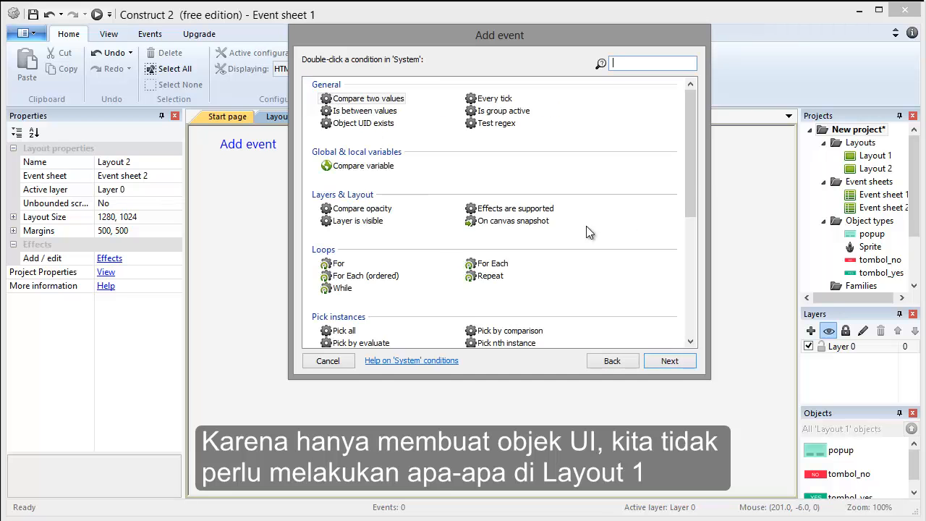
left_click_drag(692, 177, 626, 282)
double_click(370, 312)
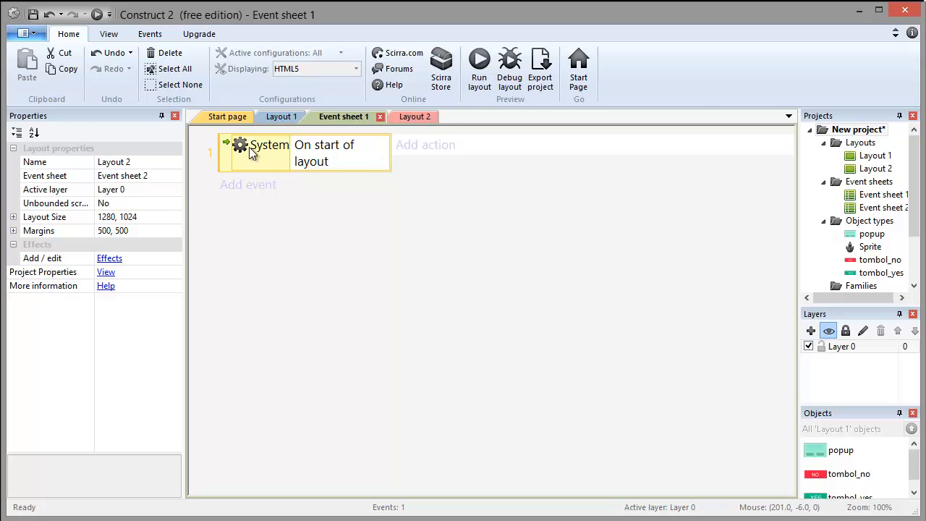
Add a System Go to layout action to the start-of-layout event with Layout 2 as the target.
left_click(424, 147)
double_click(329, 96)
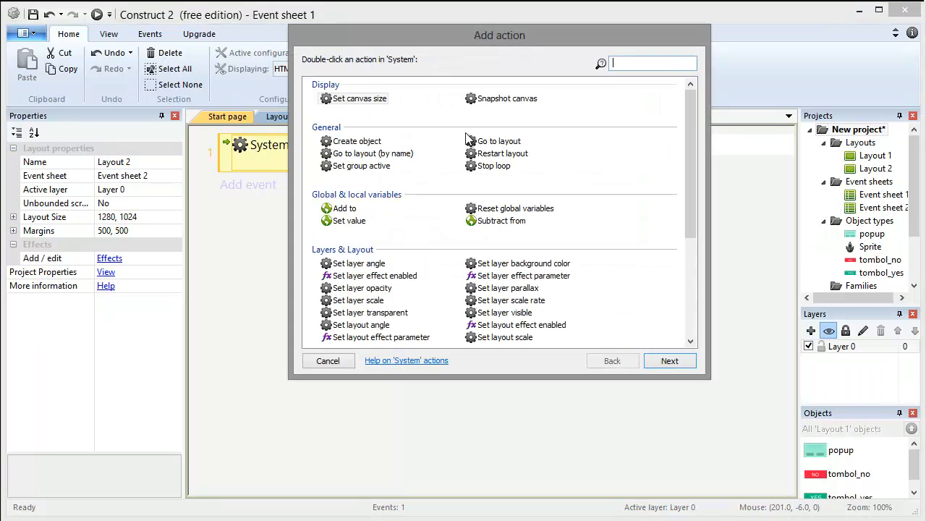
double_click(496, 140)
left_click(750, 207)
left_click(755, 207)
left_click(756, 207)
left_click(761, 225)
left_click(912, 246)
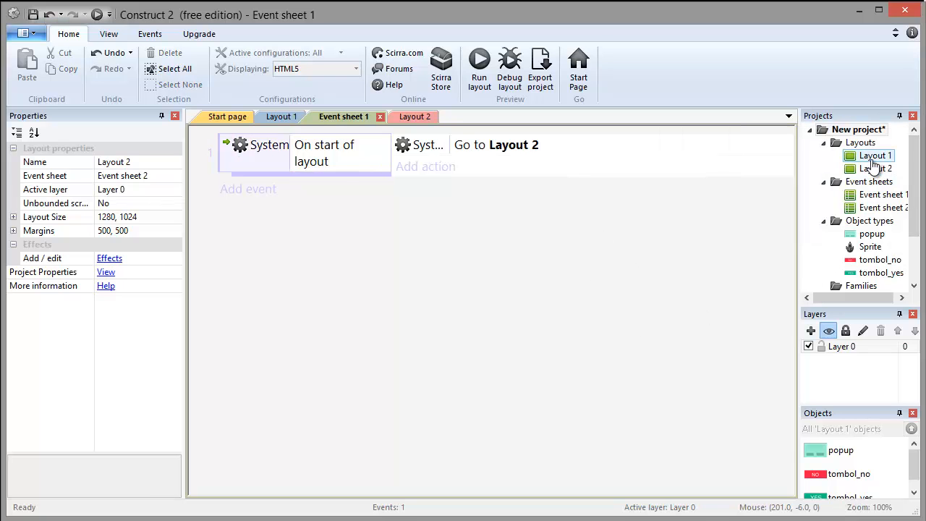
Return to Layout 2 and move the ship sprite lower, to about 316, 353.
left_click(282, 120)
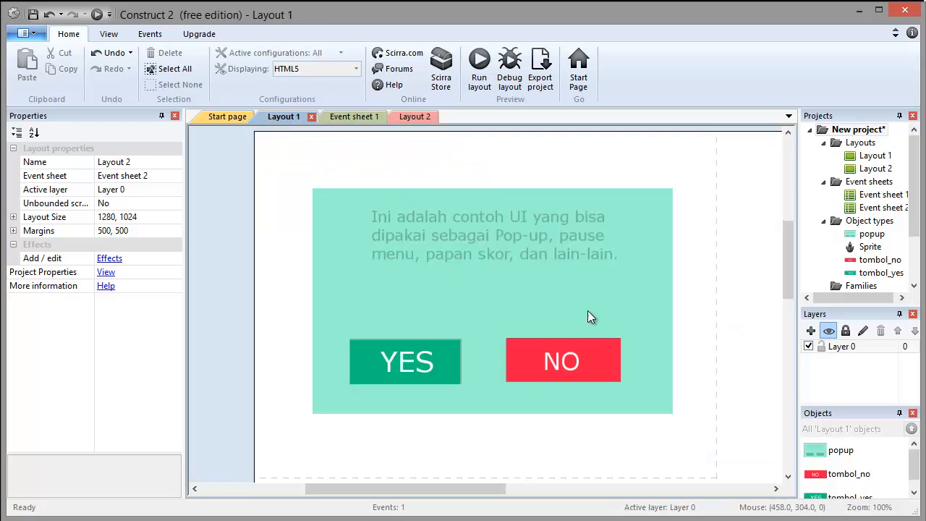
left_click(413, 116)
left_click_drag(494, 395, 500, 376)
left_click(487, 302)
left_click(506, 283)
Insert a second Sprite in Layout 2 above the ship and load the 88 x 92 enemy ship picture as its image.
right_click(418, 215)
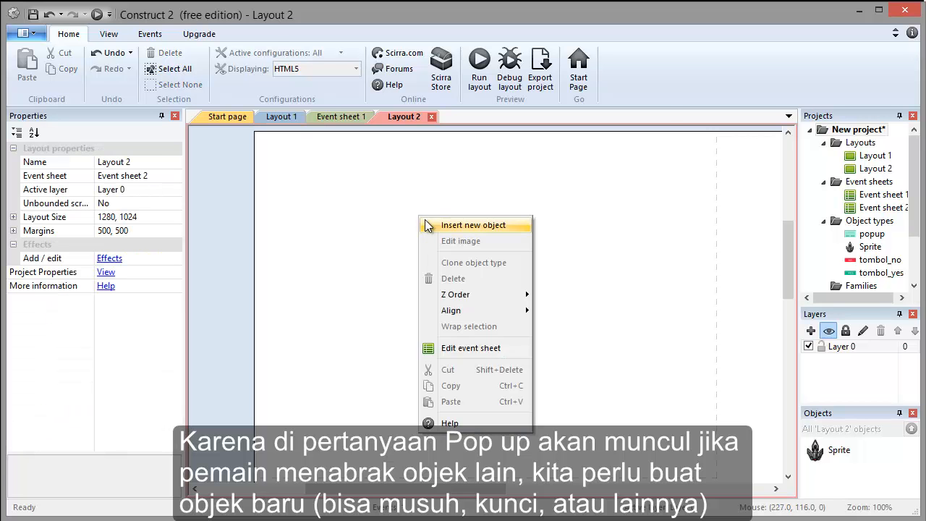
left_click(428, 221)
double_click(469, 303)
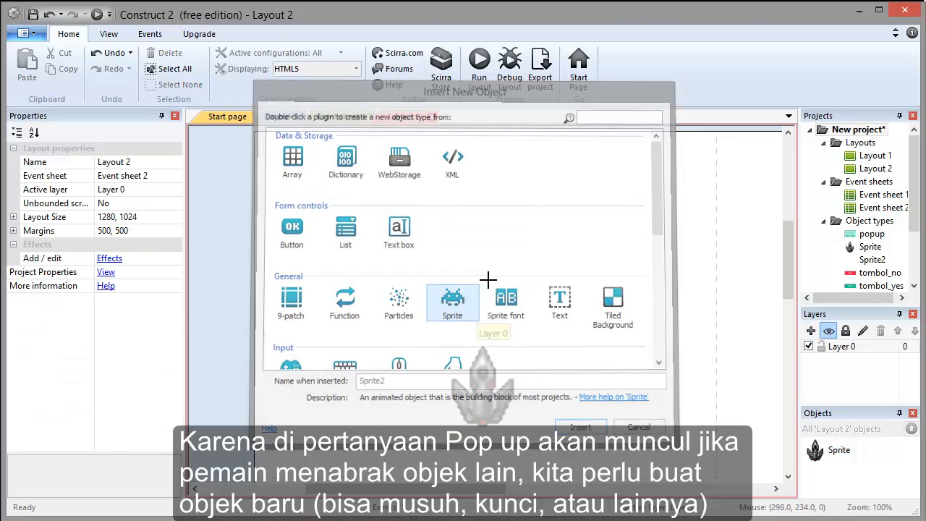
left_click(484, 196)
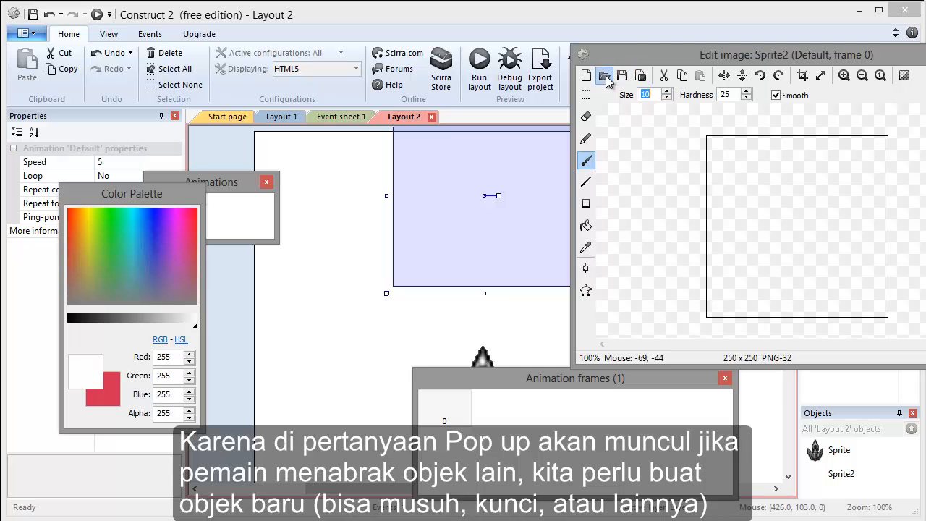
left_click(604, 76)
double_click(719, 134)
left_click(925, 54)
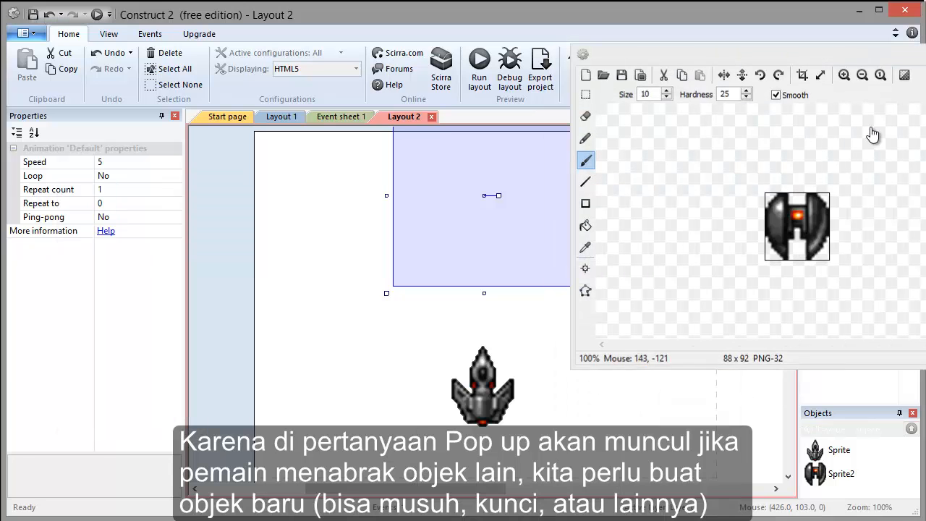
Place the enemy sprite at about 163, 121, up and to the left of the player's ship.
left_click_drag(493, 200, 381, 223)
left_click(427, 238)
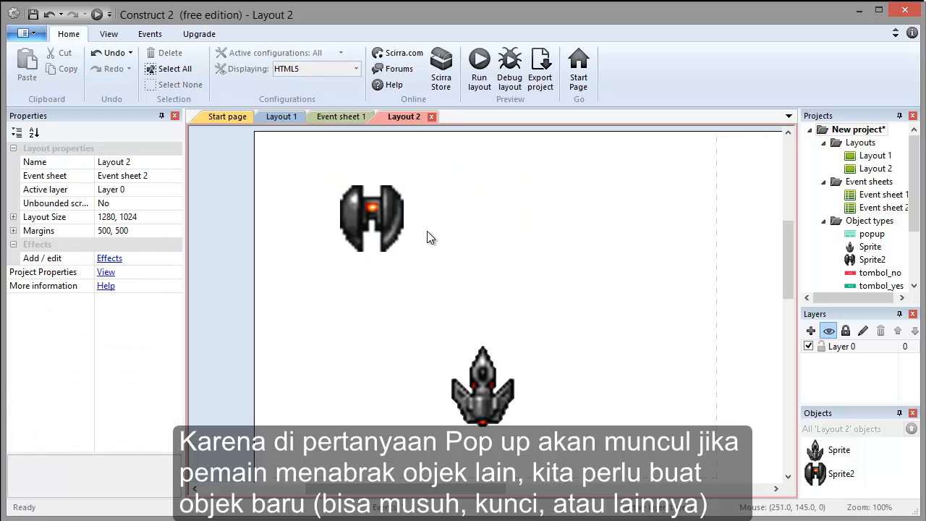
left_click(397, 217)
left_click(444, 233)
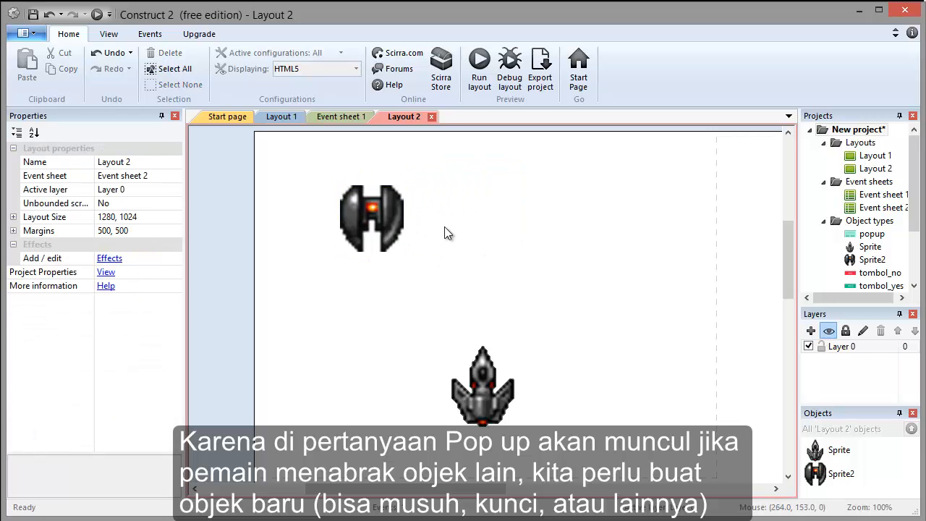
Rename the enemy object Sprite2 as musuh.
left_click(395, 217)
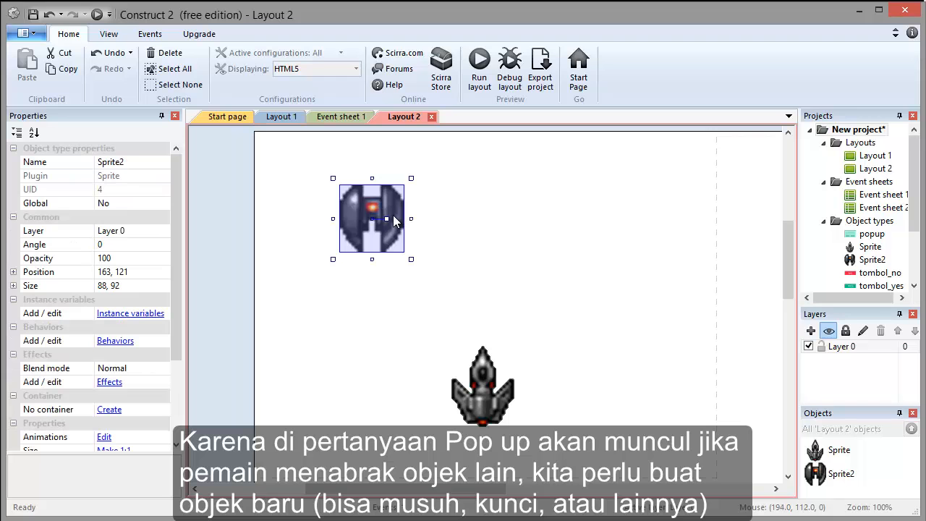
left_click(872, 259)
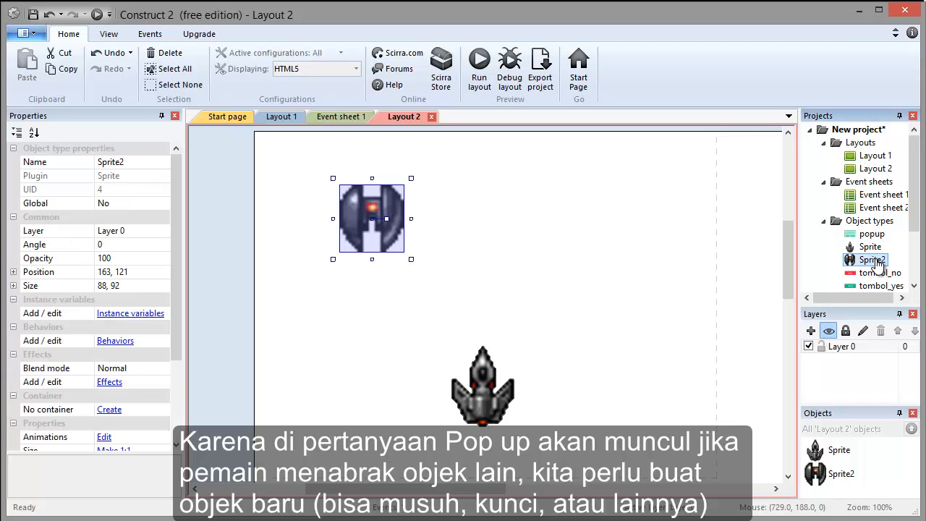
key("F2")
type("m")
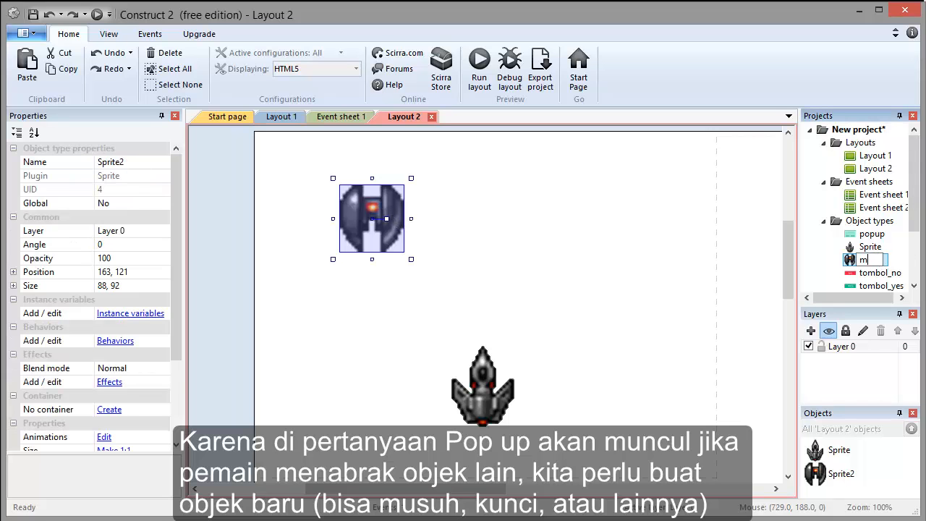
key("Return")
Rename the player's ship object Sprite as pemain.
left_click(861, 263)
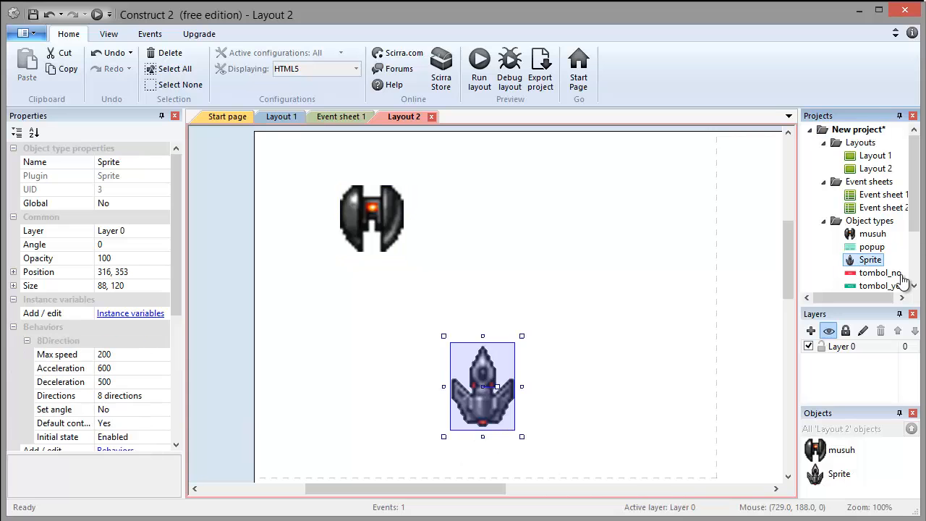
key("F2")
type("pemain")
key("Return")
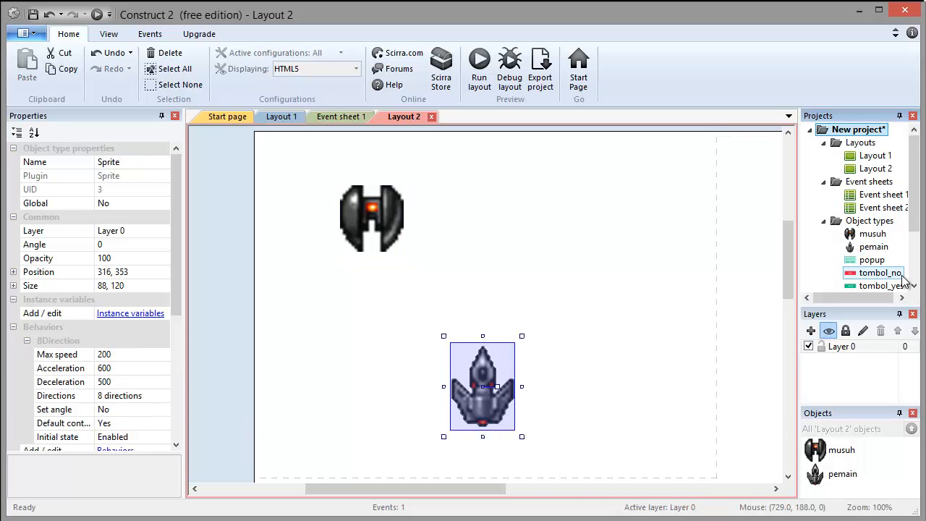
Shift the musuh sprite slightly down and to the left in Layout 2.
left_click(595, 236)
left_click_drag(384, 223, 371, 246)
left_click(449, 234)
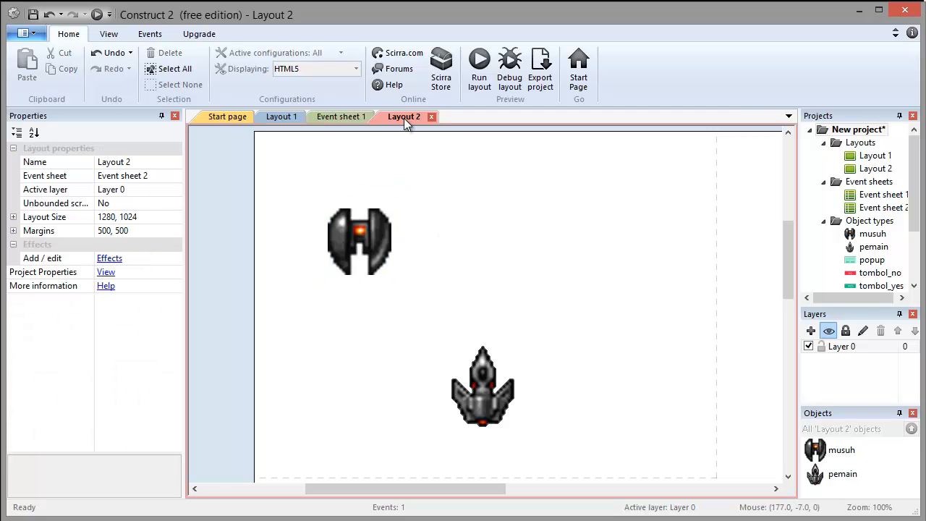
Open Event sheet 2 and add a pemain On collision with another object event with musuh as the object.
double_click(875, 208)
left_click(412, 118)
left_click(463, 120)
left_click(396, 120)
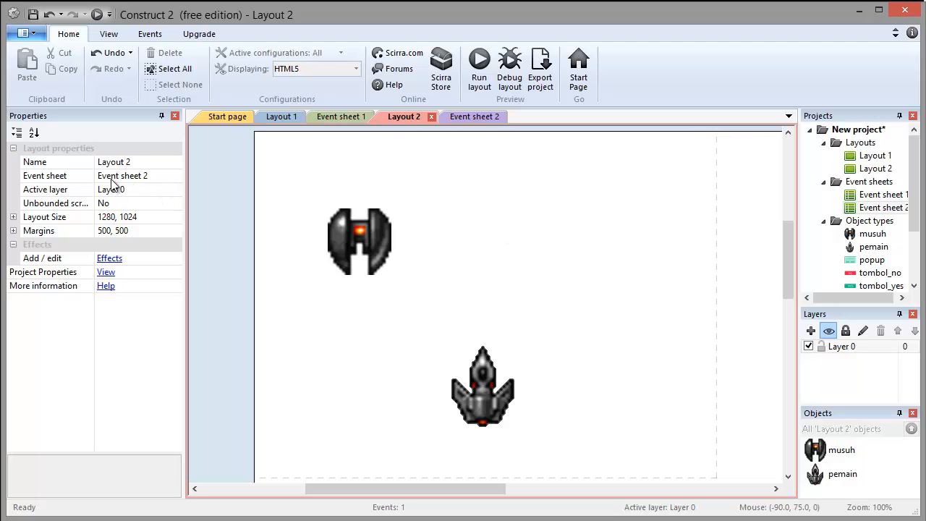
left_click(465, 120)
left_click(273, 149)
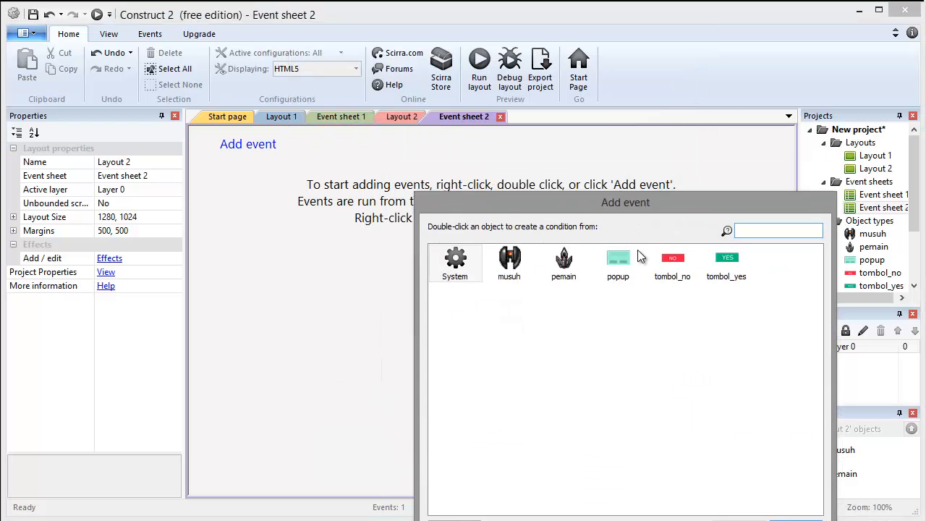
double_click(563, 262)
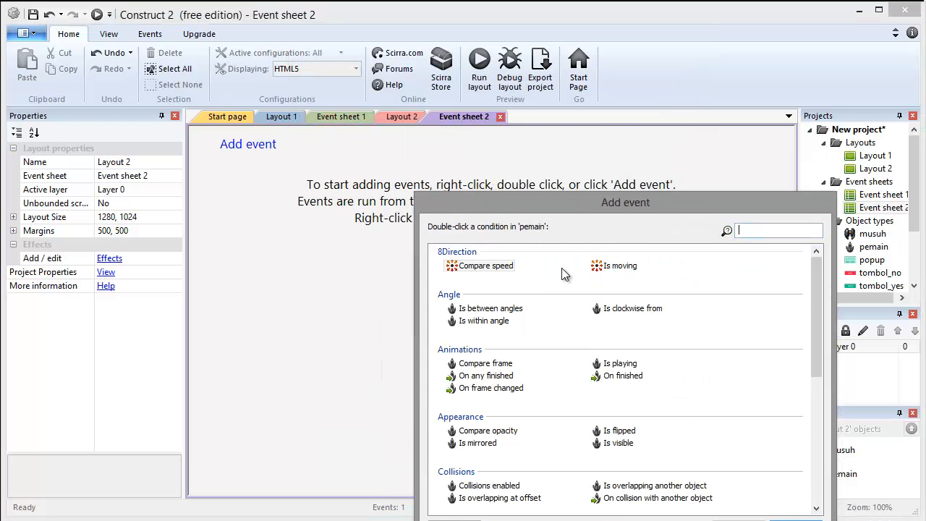
left_click_drag(815, 310, 822, 381)
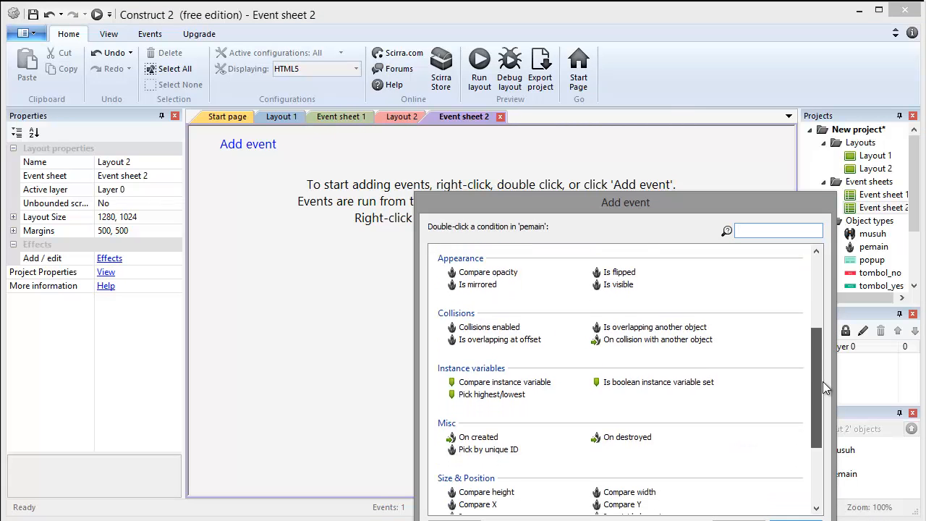
double_click(654, 339)
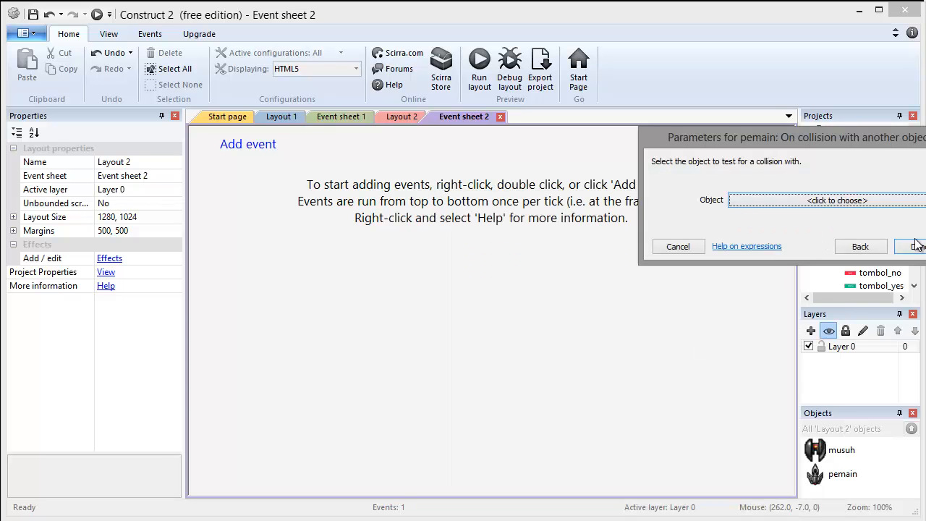
left_click(910, 202)
double_click(524, 308)
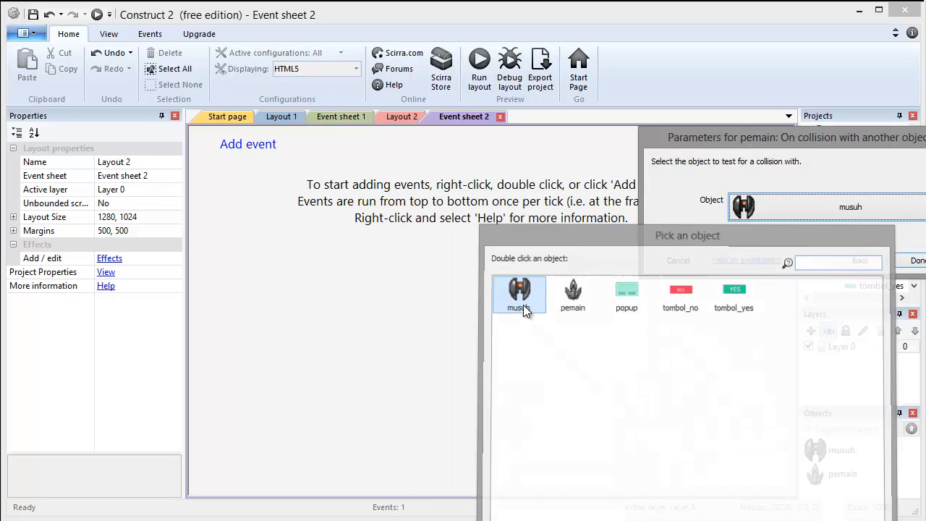
left_click(915, 260)
Add a popup Set visible action with Visibility Visible to the pemain and musuh collision event.
left_click(431, 157)
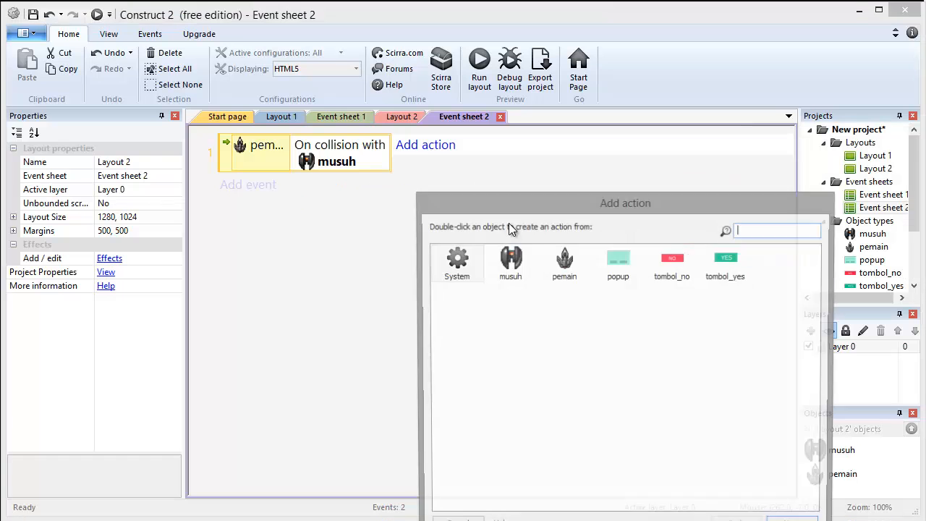
double_click(618, 259)
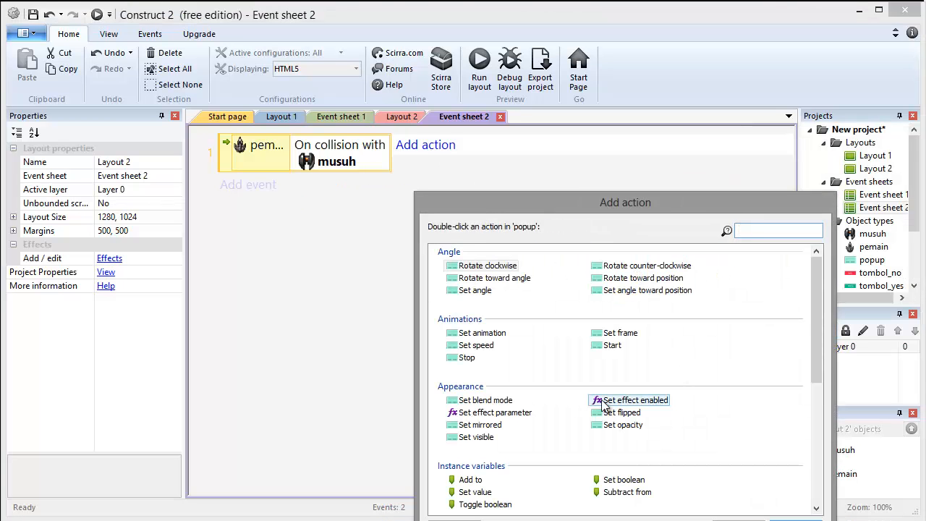
left_click(481, 439)
double_click(481, 437)
left_click(825, 202)
left_click(810, 225)
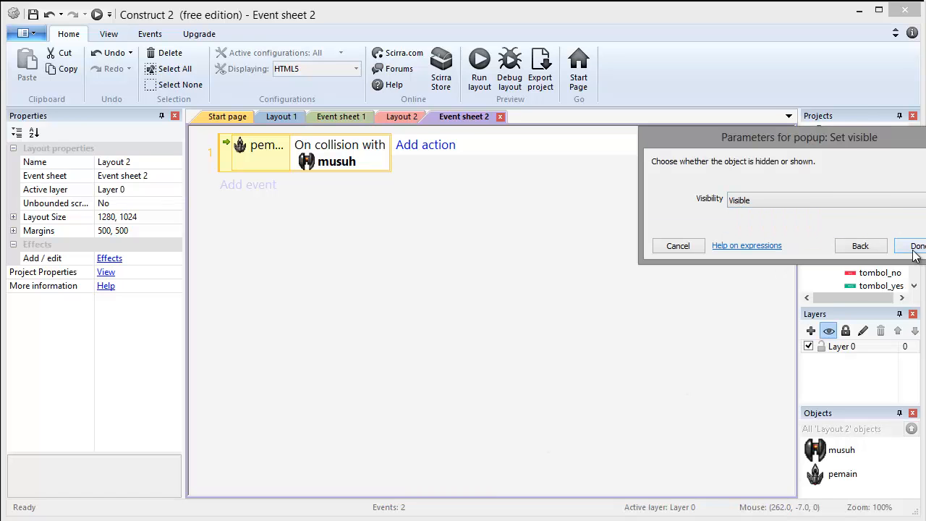
left_click(913, 245)
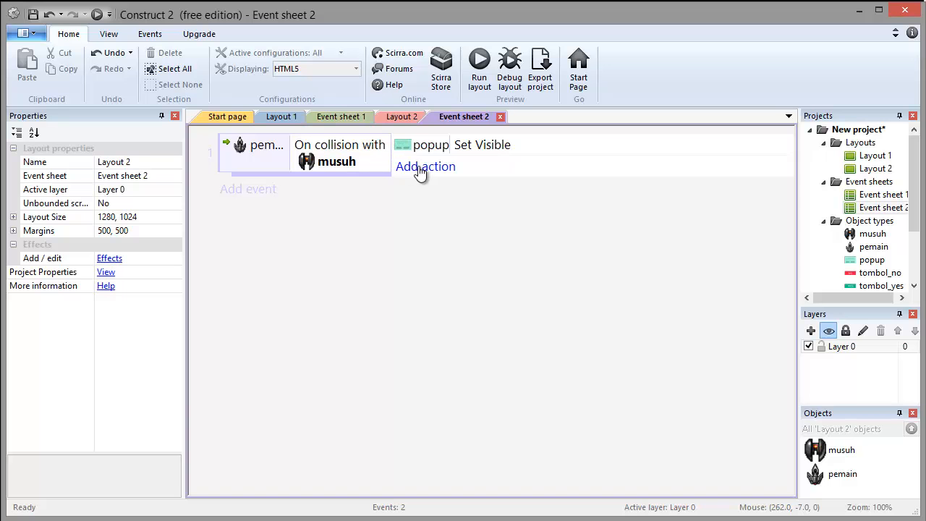
In Event sheet 1, add a popup Set visible action with Visibility Invisible to the On start of layout event.
left_click(342, 116)
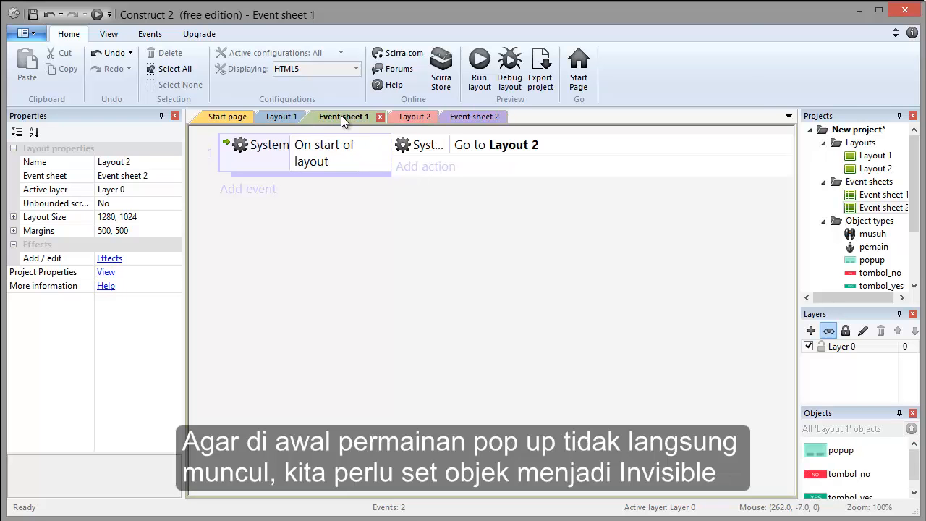
left_click(420, 167)
double_click(618, 262)
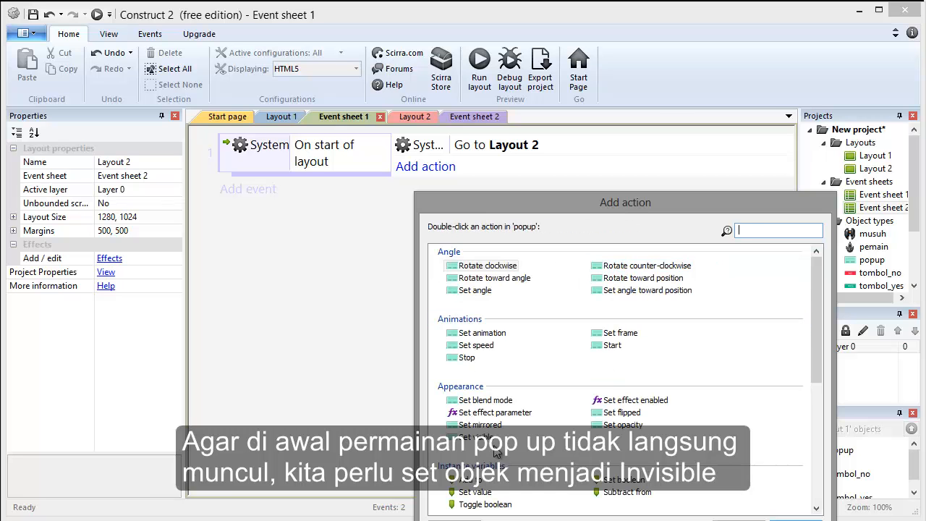
double_click(494, 438)
left_click(757, 201)
left_click(745, 215)
left_click(910, 246)
Add a tombol_no Set visible action with Visibility Invisible to the On start of layout event.
left_click(427, 188)
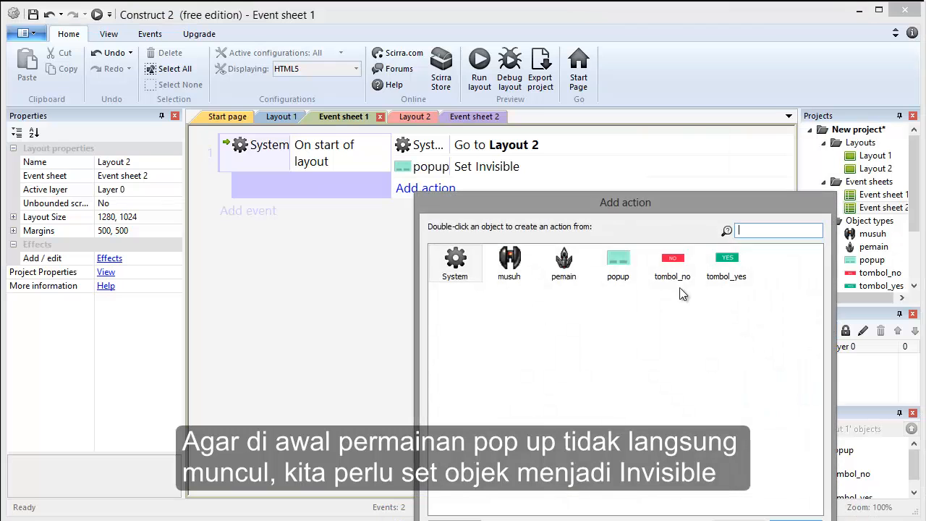
double_click(675, 265)
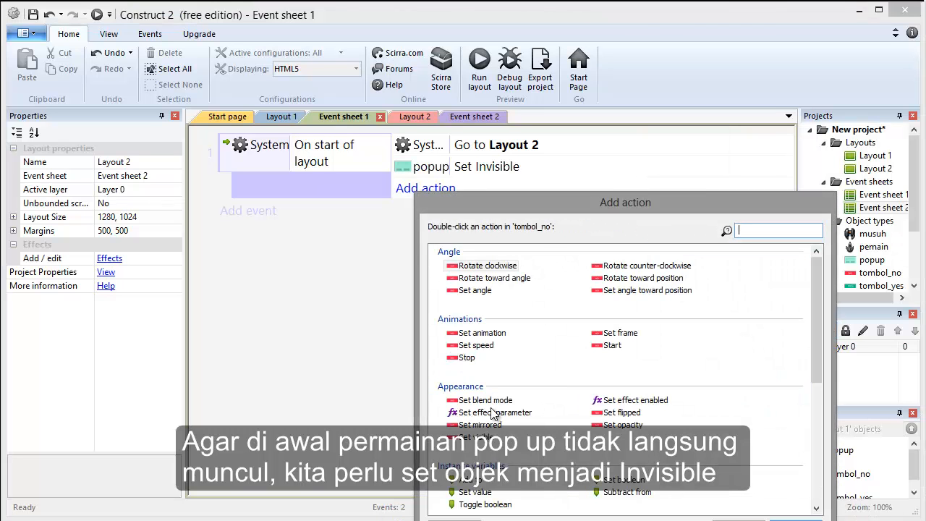
double_click(494, 438)
left_click(801, 201)
left_click(777, 212)
left_click(910, 246)
Add a tombol_yes Set visible action set to Invisible, and move the Go to Layout 2 action to the end of the event's actions.
left_click(443, 213)
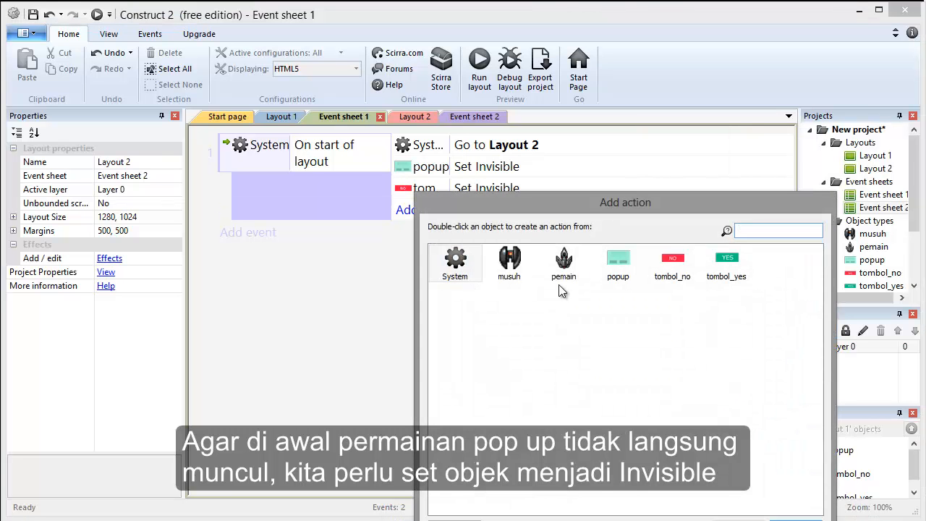
double_click(727, 264)
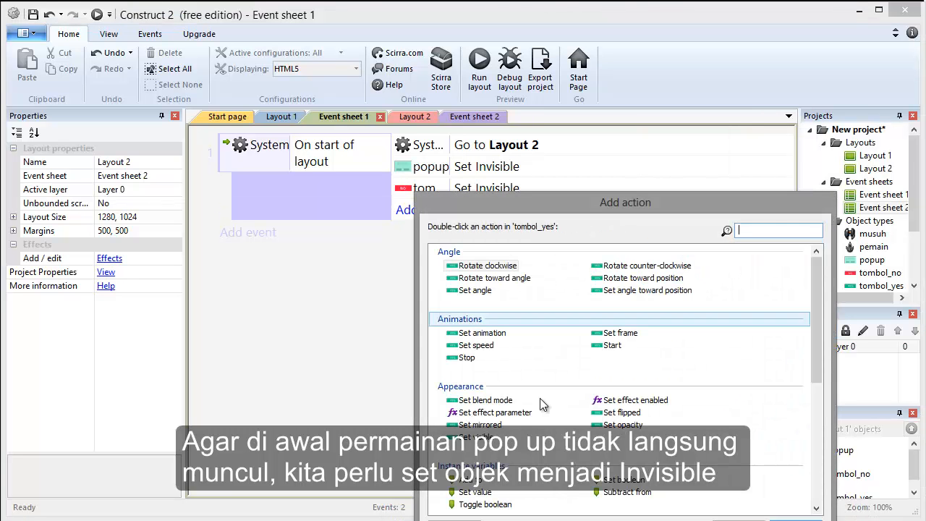
double_click(476, 437)
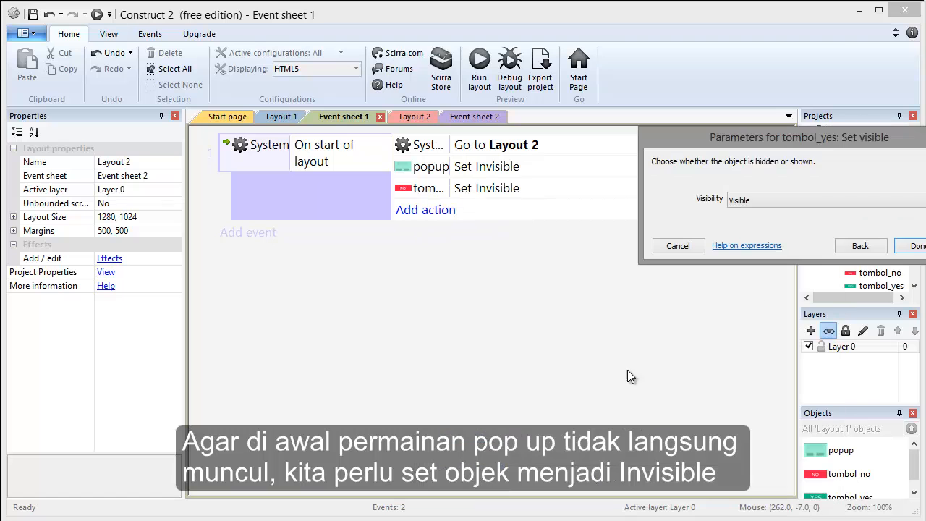
left_click(799, 201)
left_click(797, 210)
left_click(912, 246)
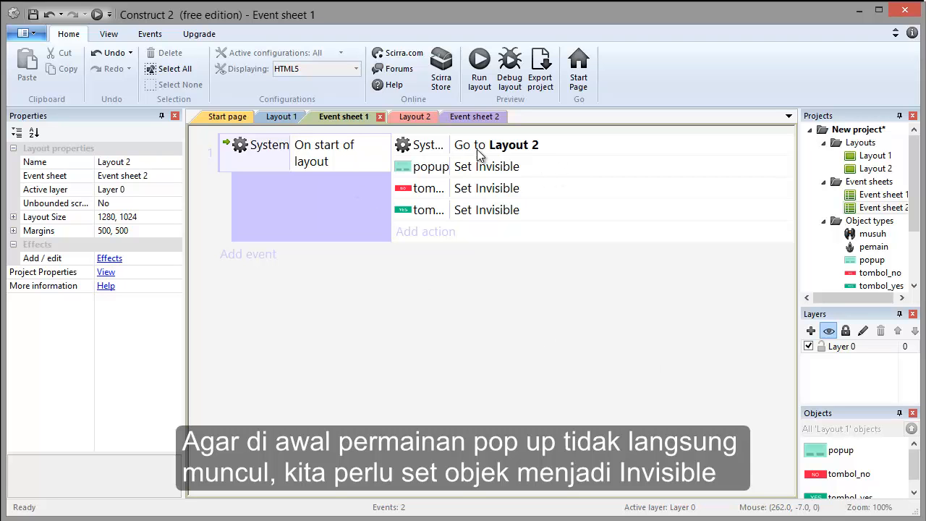
left_click_drag(534, 151, 521, 232)
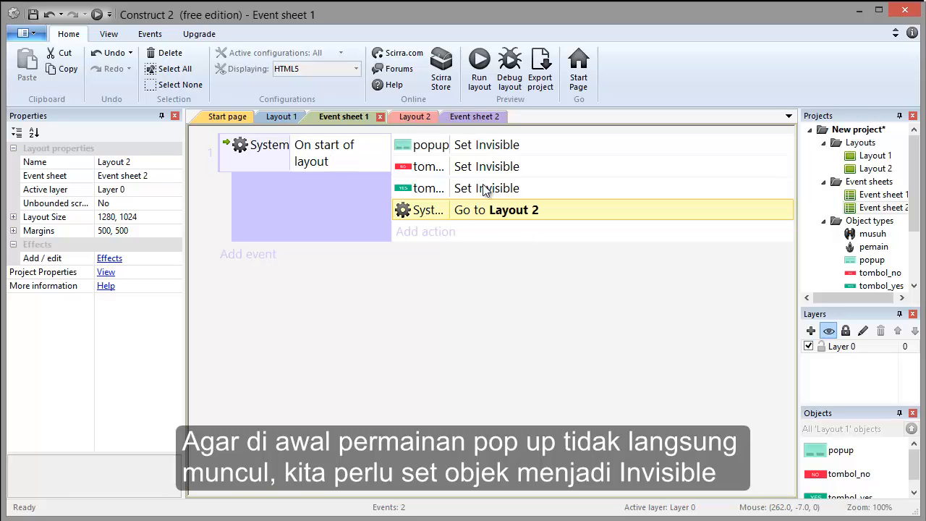
In Event sheet 2, add a tombol_no Set visible action with Visibility Visible to the collision event.
left_click(467, 118)
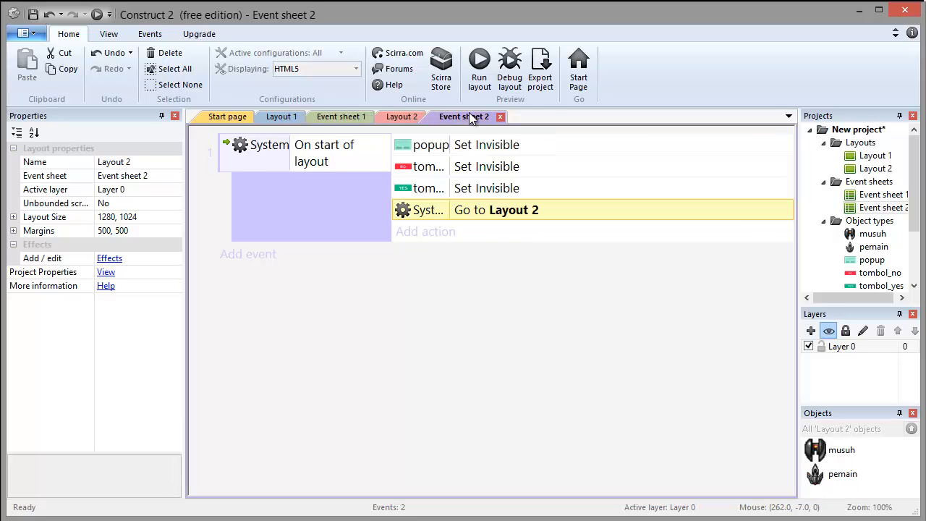
left_click(352, 118)
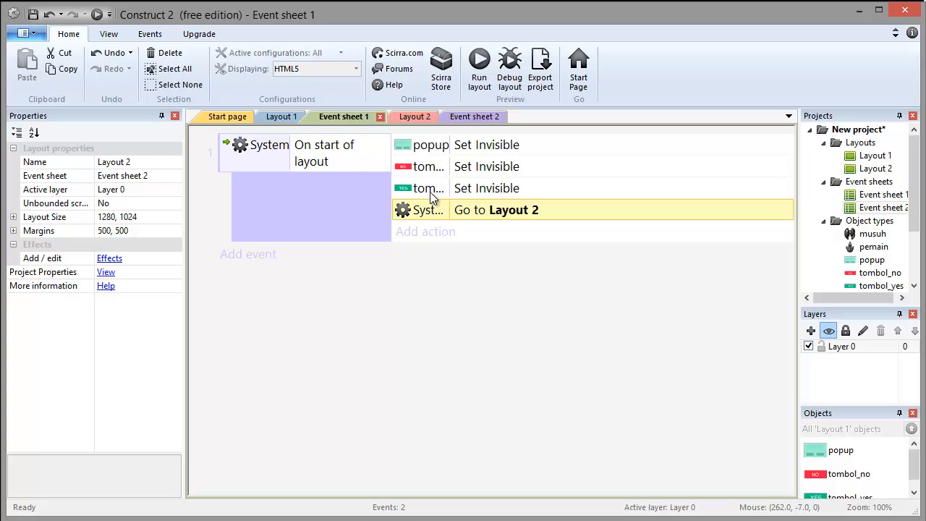
left_click(425, 118)
left_click(460, 118)
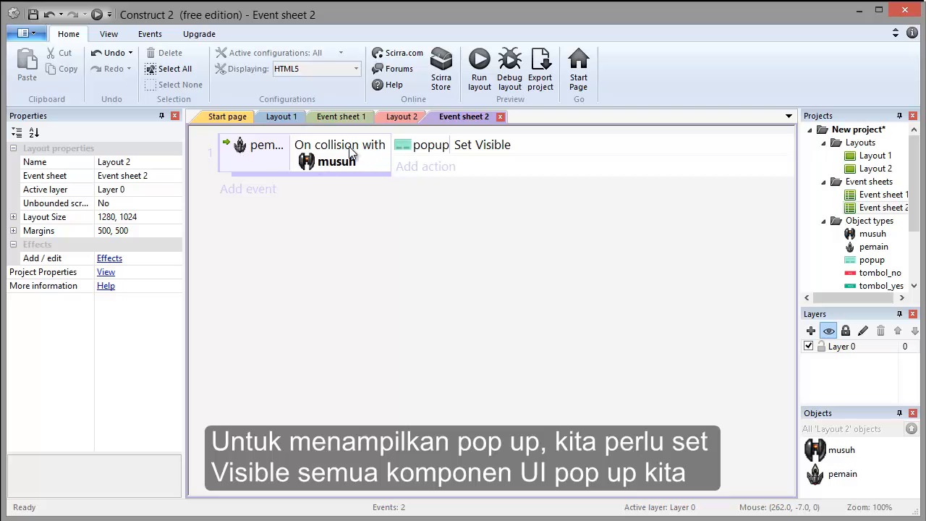
left_click(429, 166)
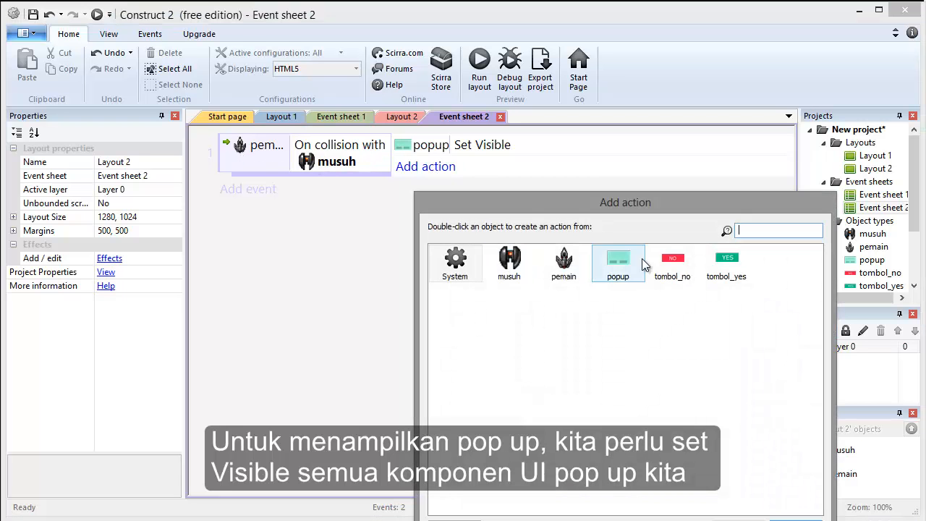
double_click(673, 261)
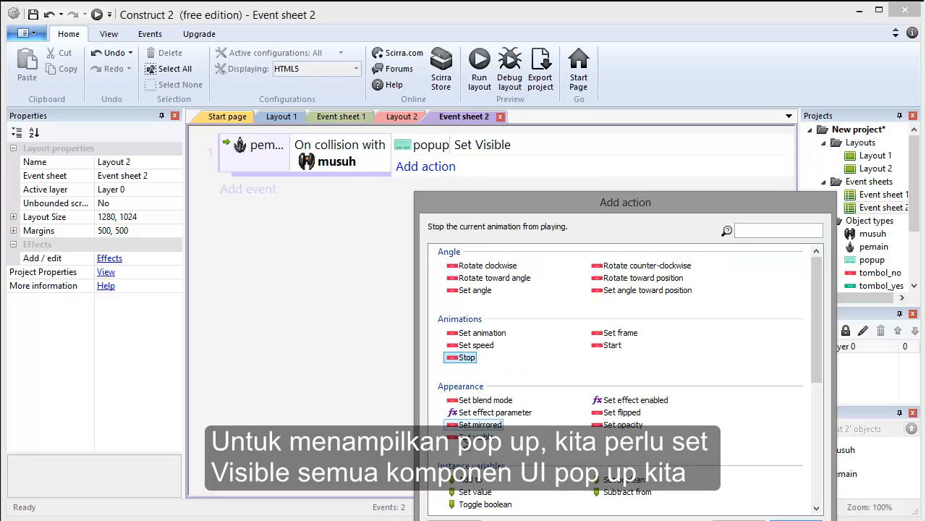
double_click(473, 425)
key("Return")
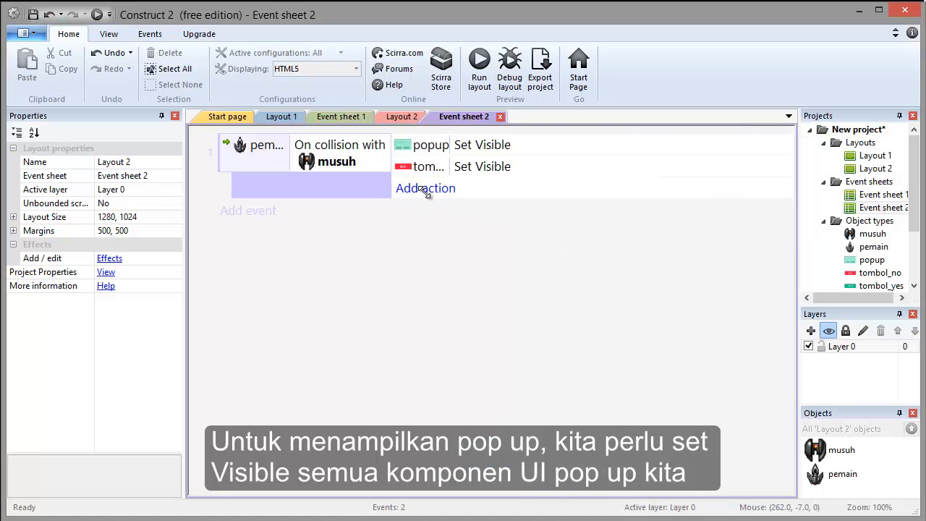
Add a tombol_yes Set visible action with Visibility Visible to the collision event.
left_click(426, 188)
double_click(727, 264)
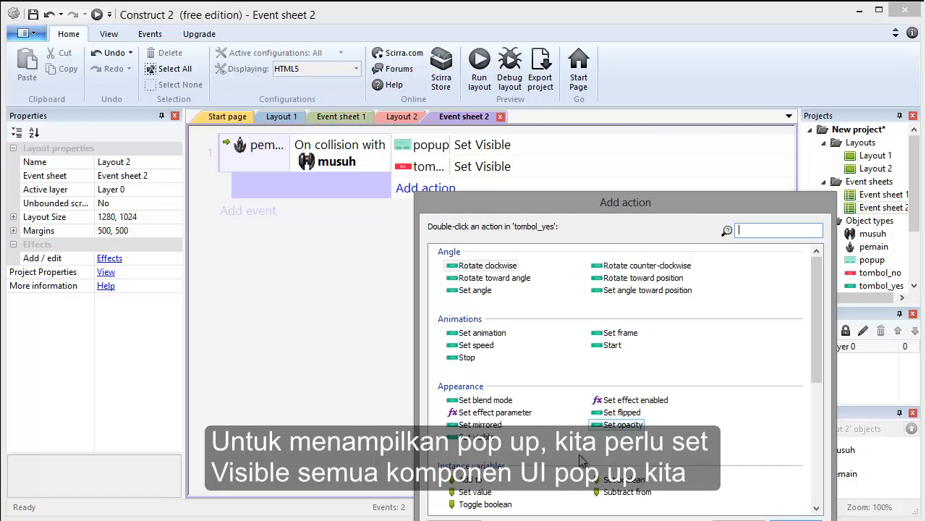
double_click(473, 426)
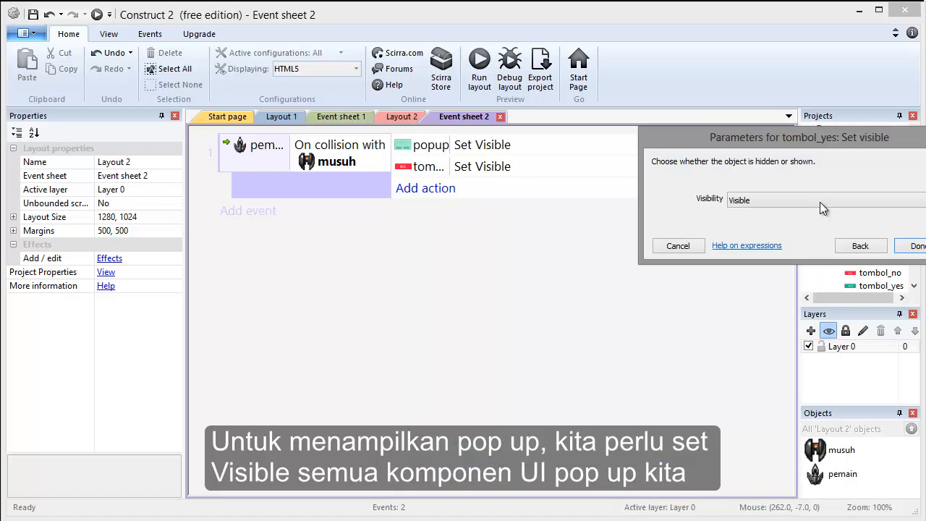
left_click(913, 246)
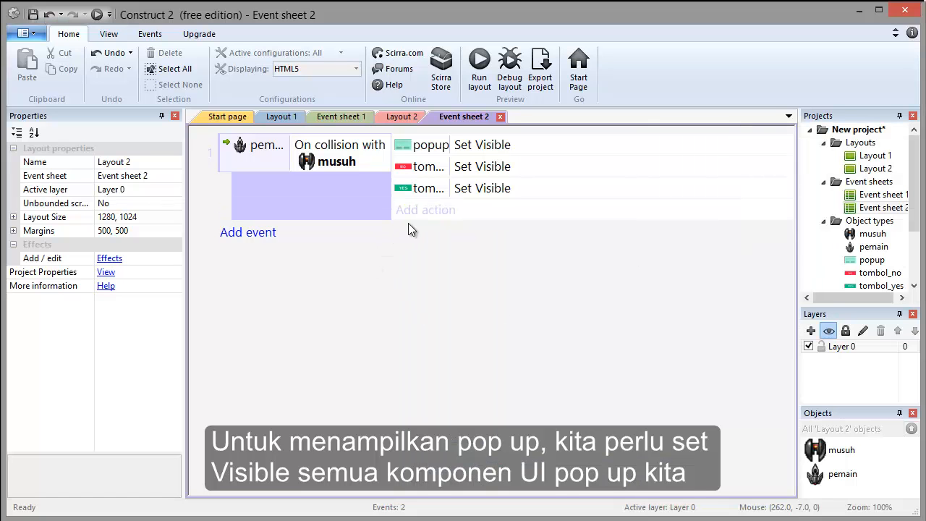
left_click(244, 235)
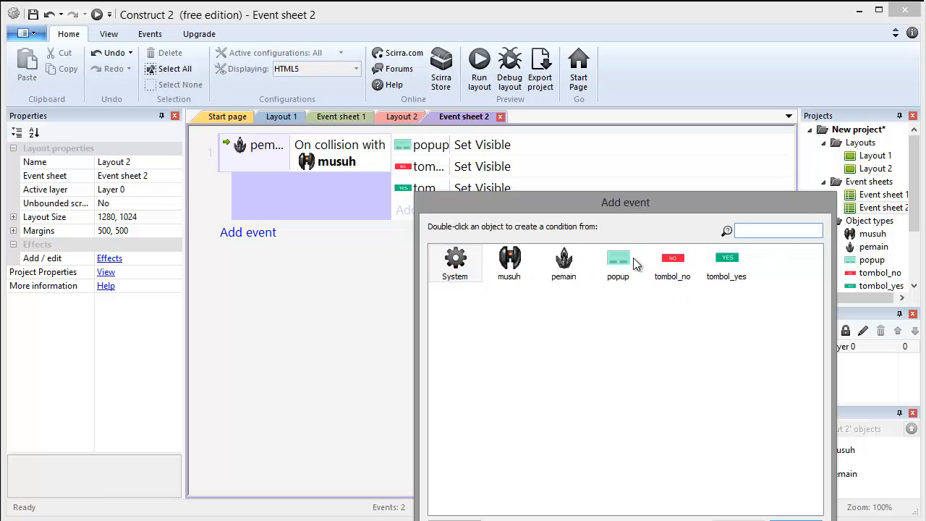
left_click_drag(521, 210, 296, 125)
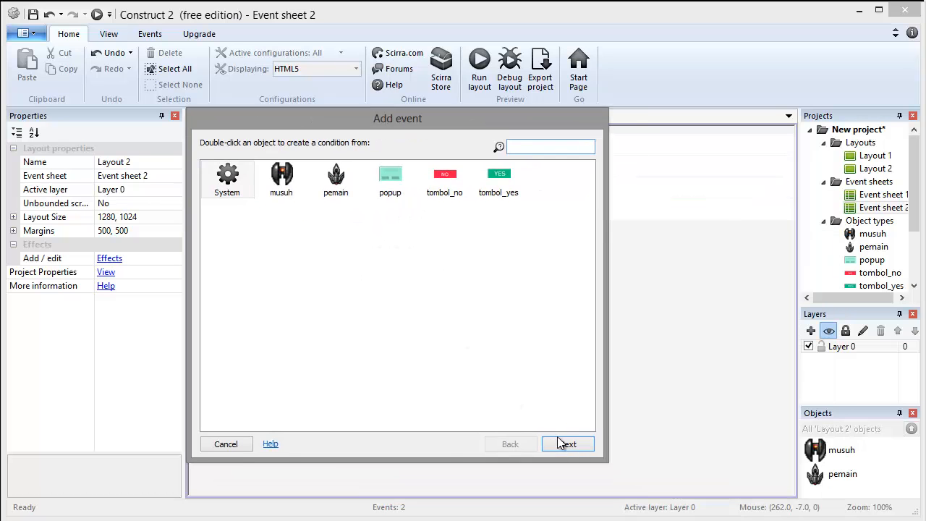
left_click(226, 443)
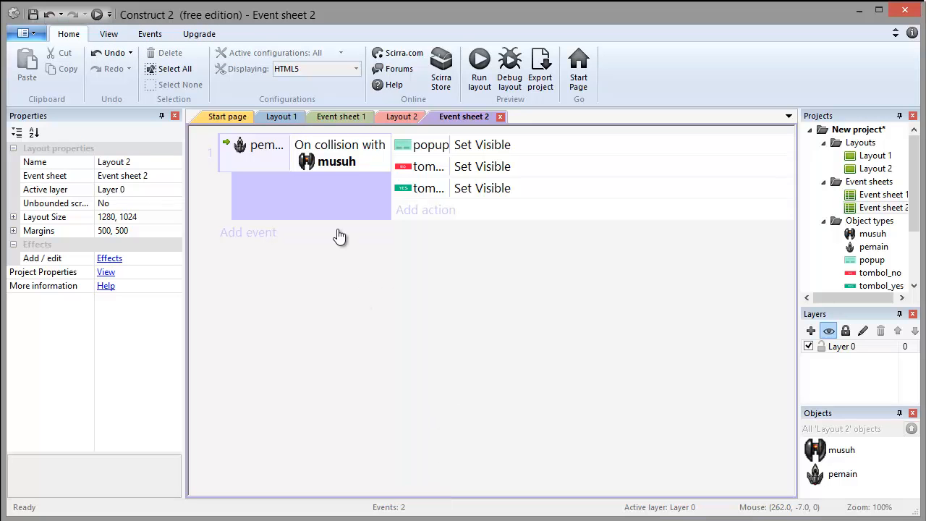
Run a preview of the project from Layout 1 and close the preview window.
left_click(282, 118)
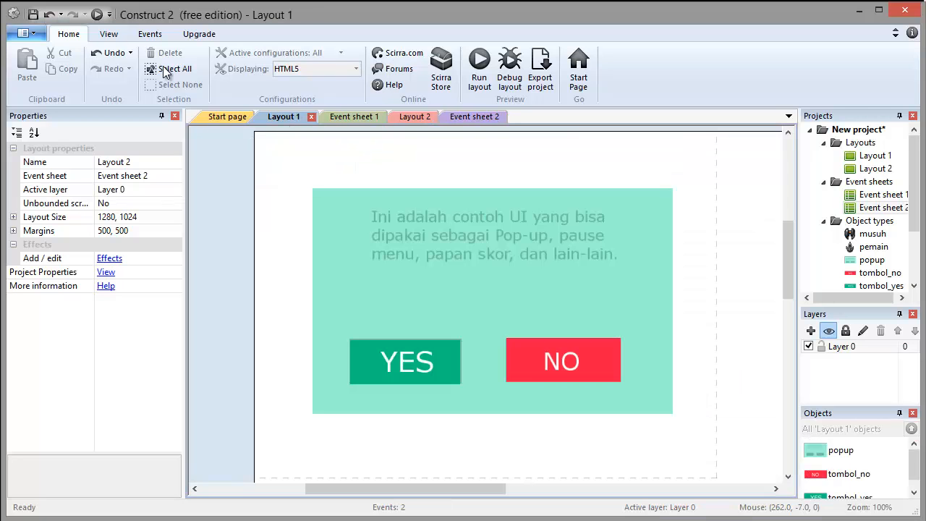
left_click(102, 18)
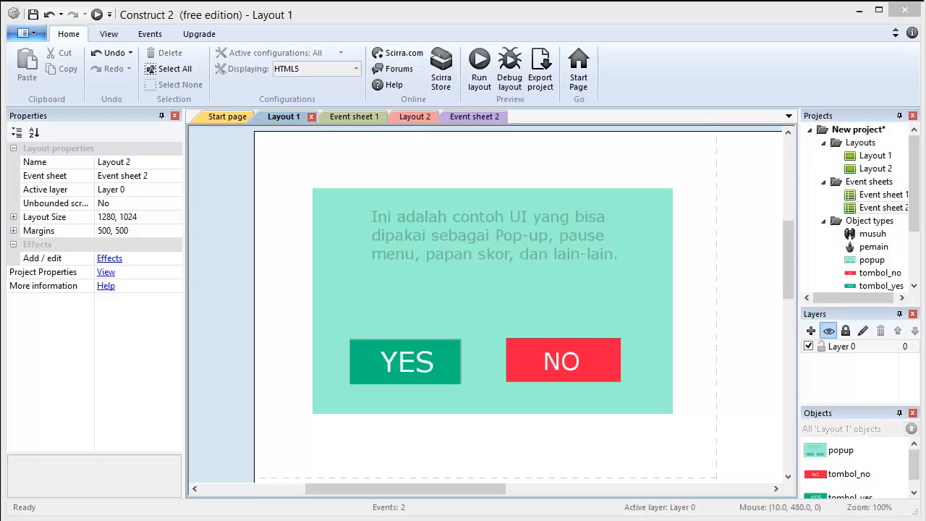
left_click(304, 520)
key("ctrl+Tab")
key("ctrl+Tab")
key("ctrl+Tab")
left_click(913, 47)
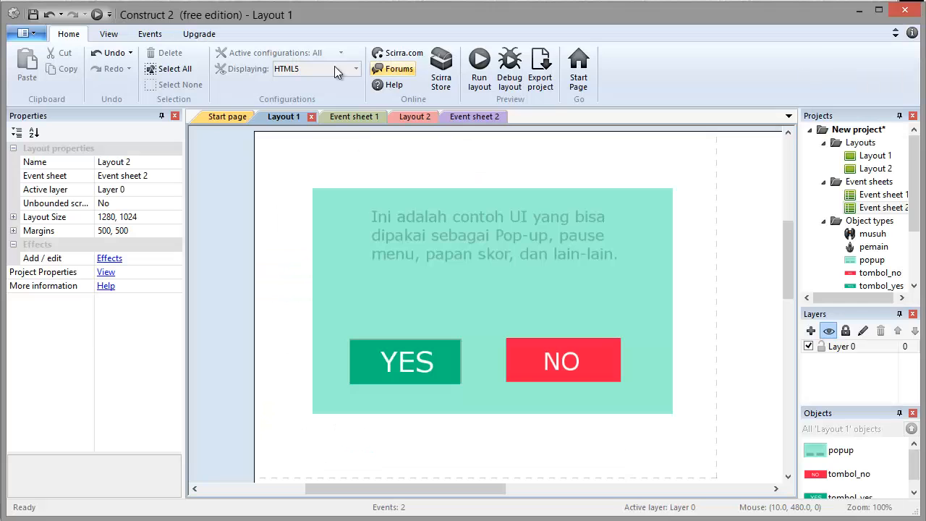
Run the layout preview again and steer the player's ship into the enemy to test the collision pop-up.
left_click(98, 14)
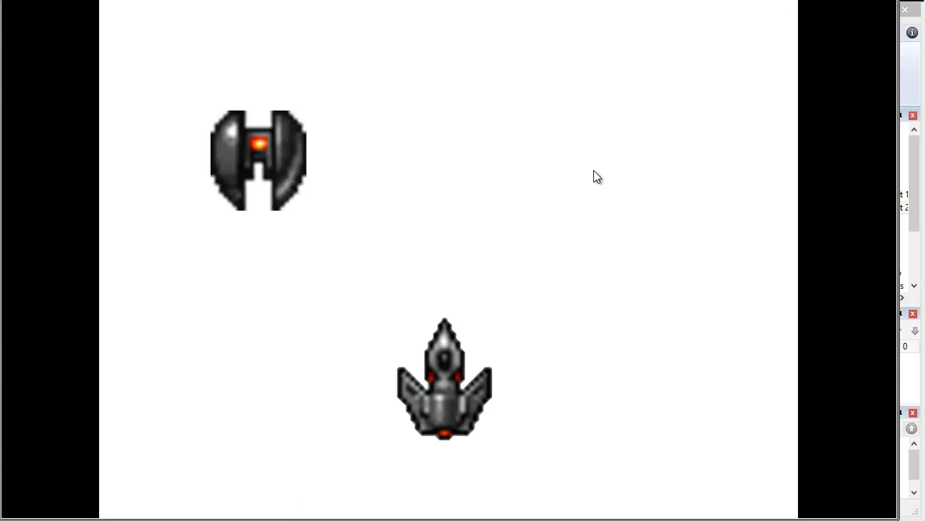
key("Up")
key("Right")
key("Down")
key("Left")
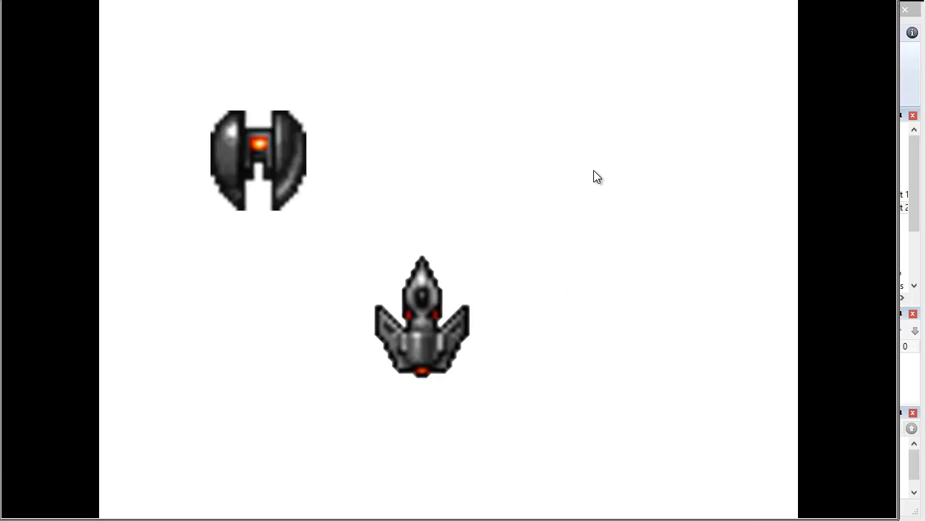
key("Up")
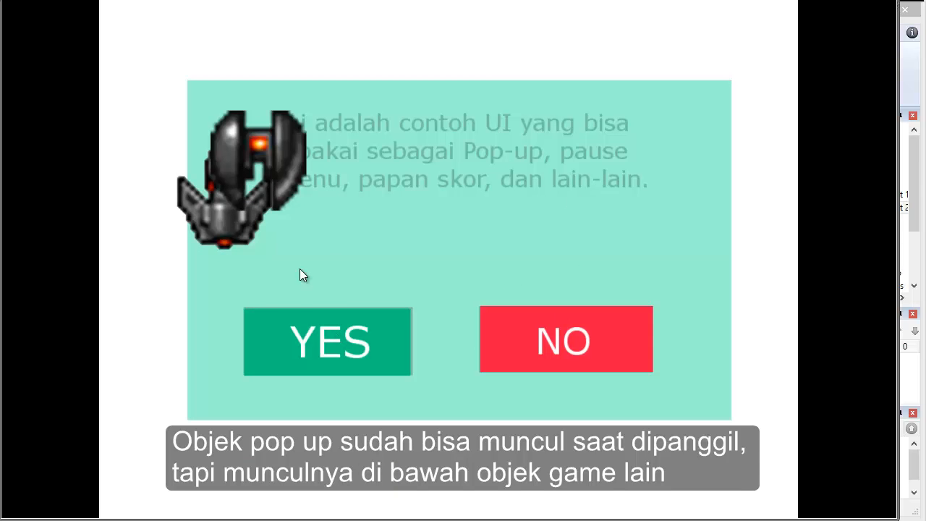
Fly the player's ship around and across the pop-up to check how it stacks against the other game objects.
key("Right")
key("Left")
key("Down")
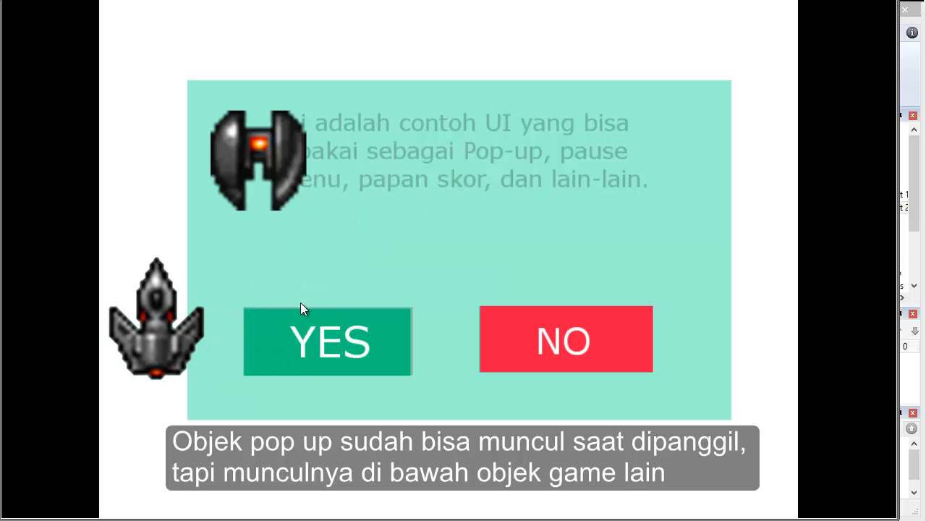
key("Right")
key("Up")
key("Up")
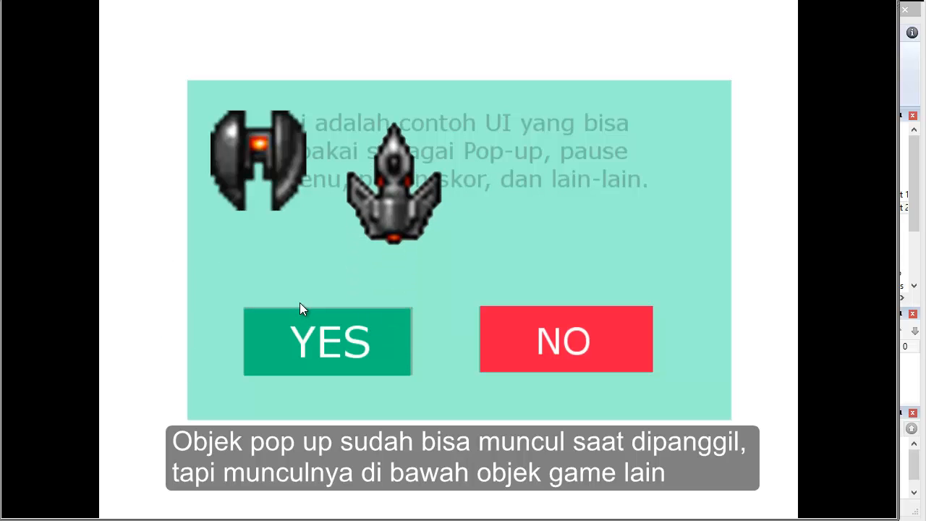
key("Down")
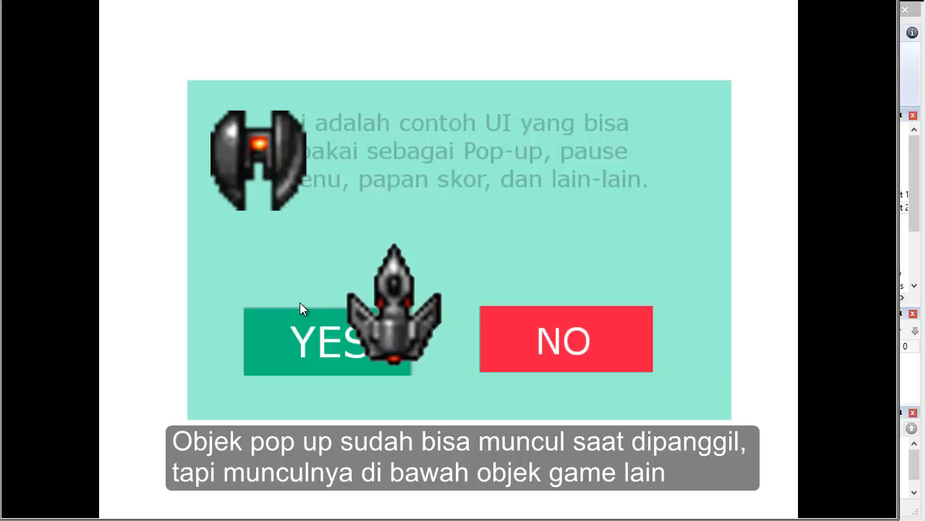
key("Up")
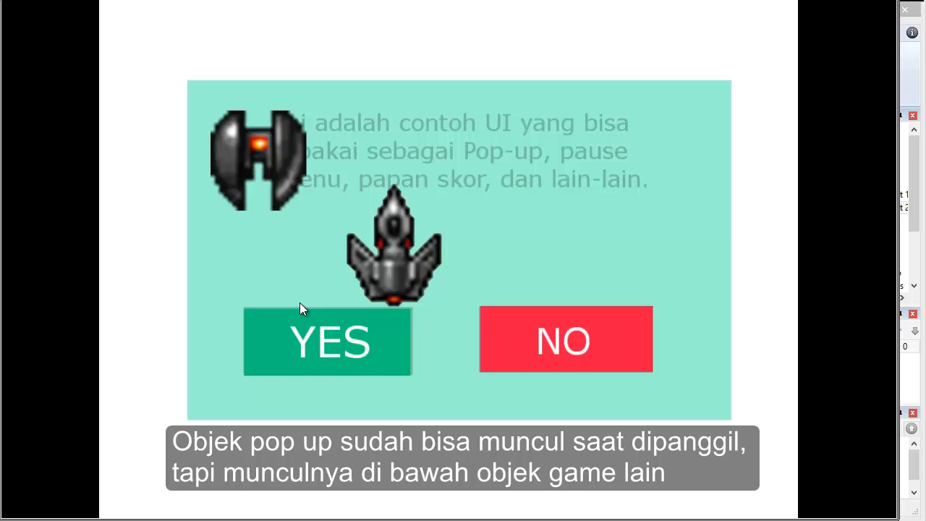
Steer the ship between the enemy and the YES button to check the pop-up's stacking, and close the preview.
key("Up")
key("Left")
key("Right")
key("Up")
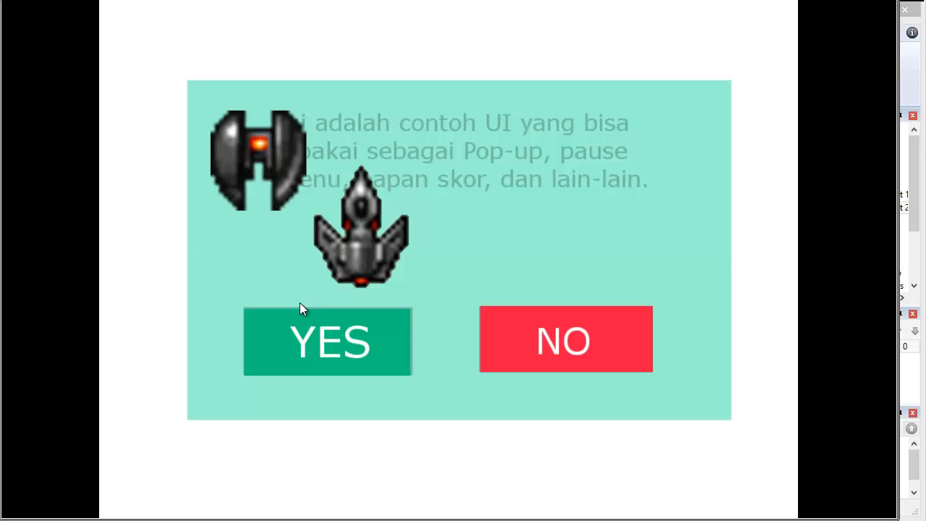
key("Left")
key("Right")
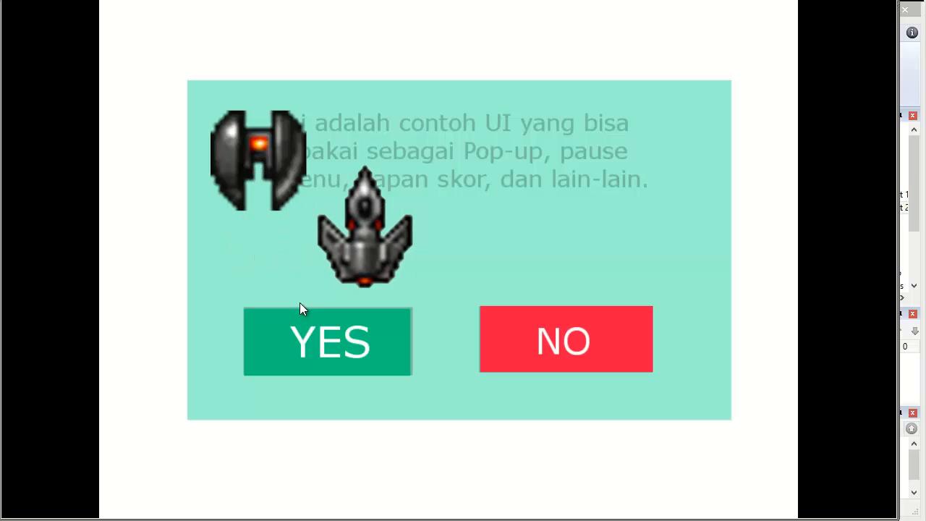
key("Up")
key("Left")
key("Down")
key("Right")
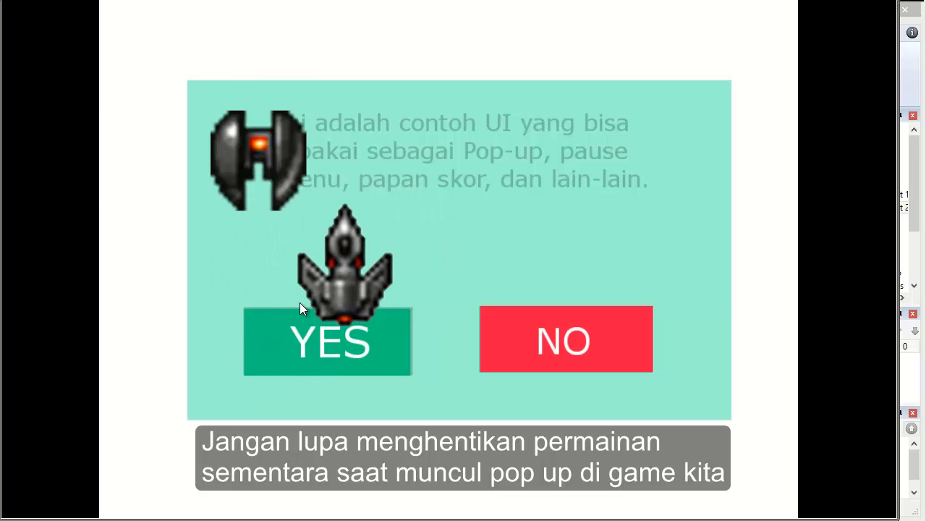
left_click(909, 77)
Add a new layer above Layer 0 in Layout 1 and rename it UI.
left_click(473, 118)
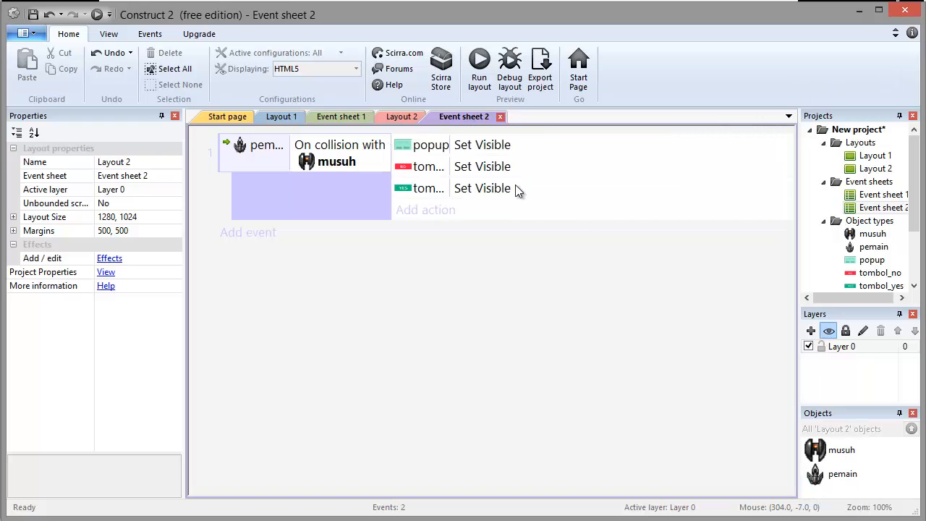
left_click(282, 116)
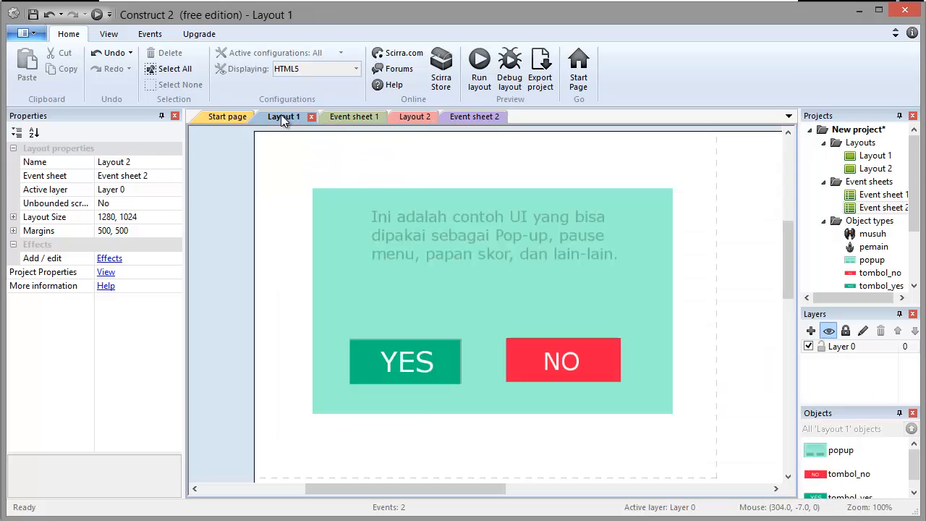
left_click(811, 330)
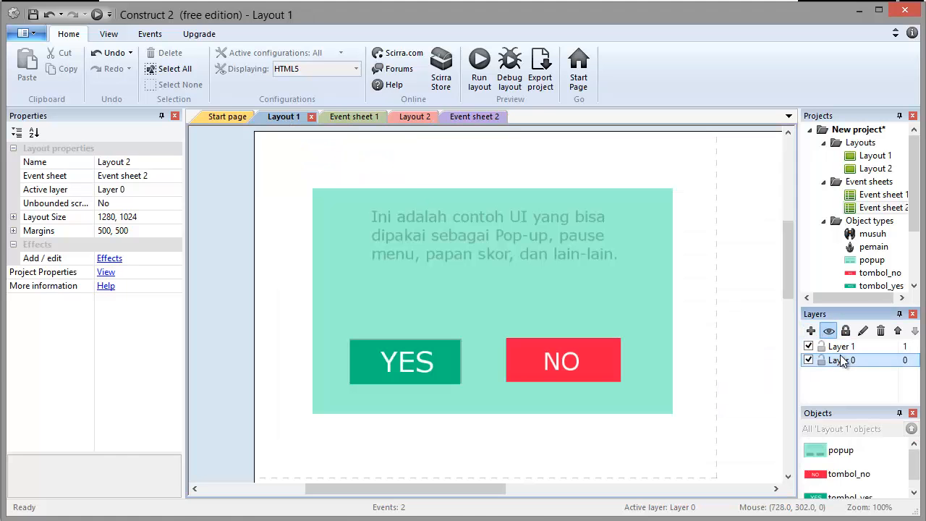
left_click_drag(846, 366, 850, 353)
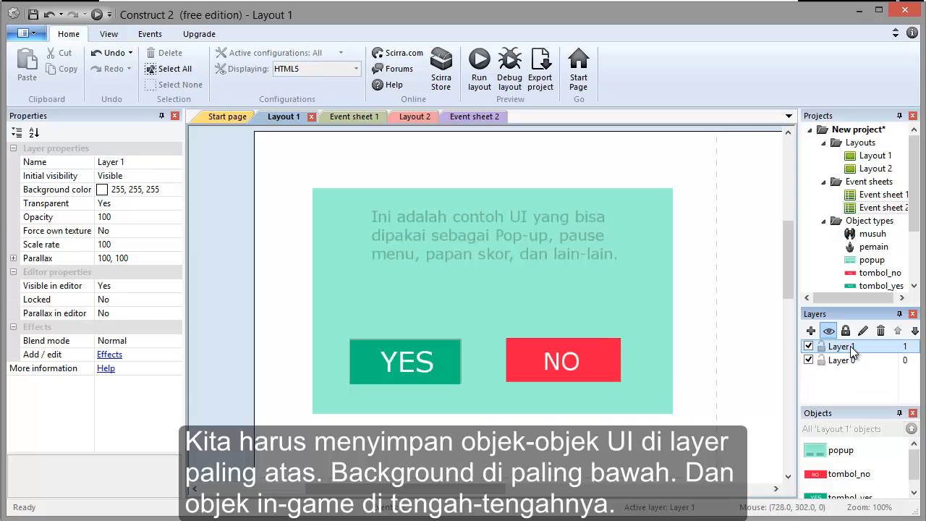
right_click(850, 348)
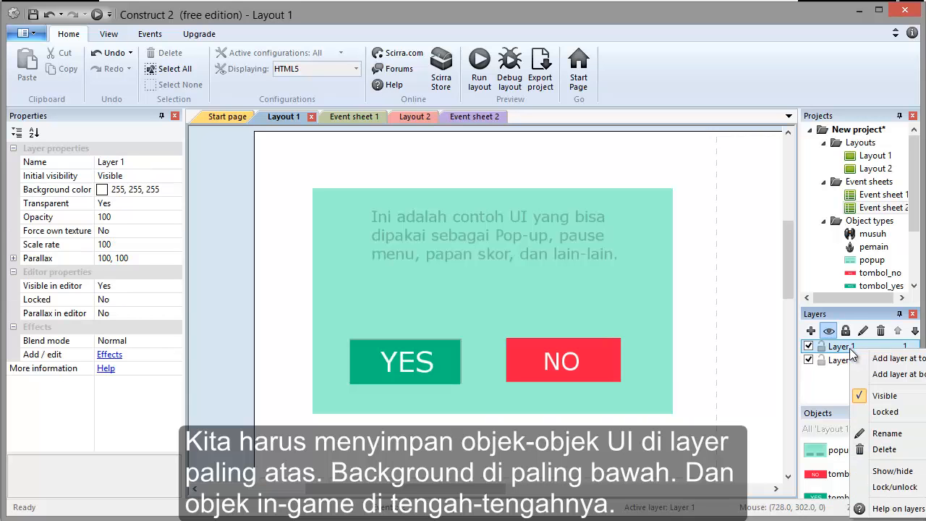
left_click(890, 443)
type("UI")
key("Return")
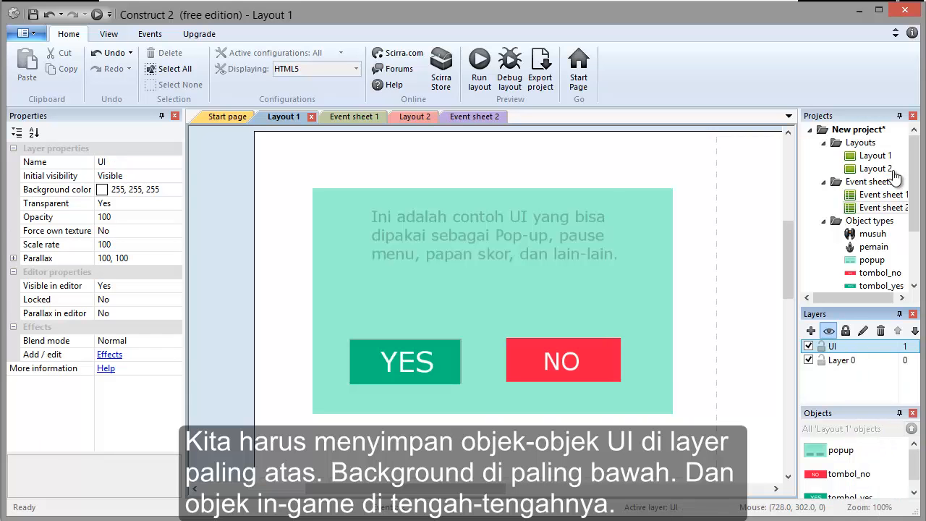
Move the popup sprite to the UI layer.
left_click(546, 376)
left_click(446, 294)
right_click(446, 295)
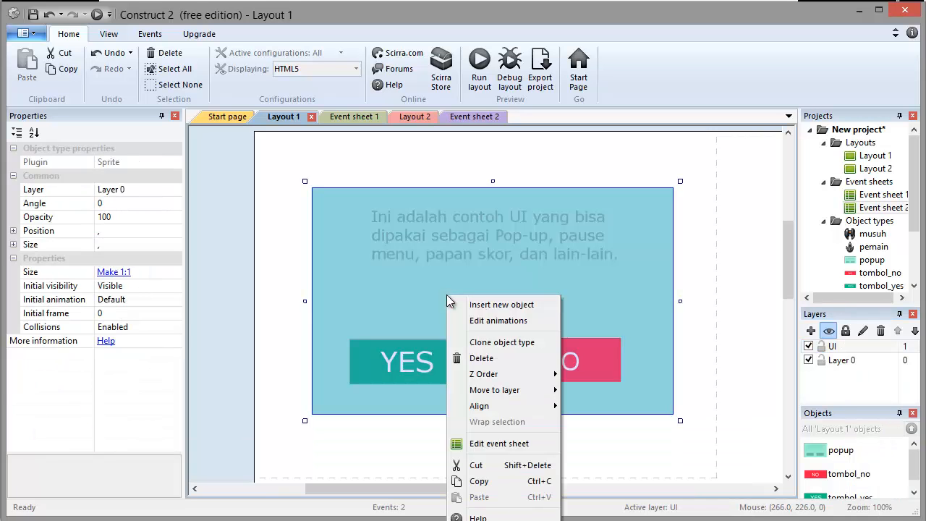
mouse_move(500, 394)
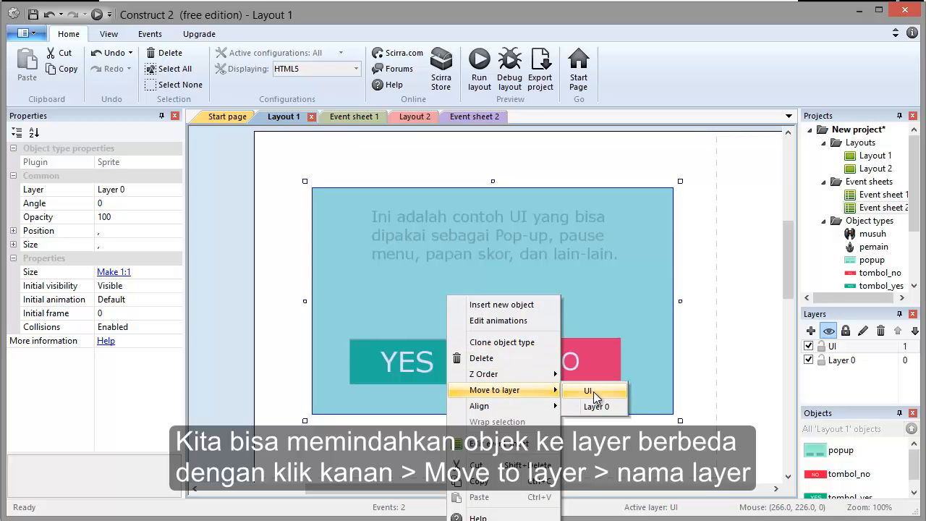
left_click(593, 392)
left_click(597, 463)
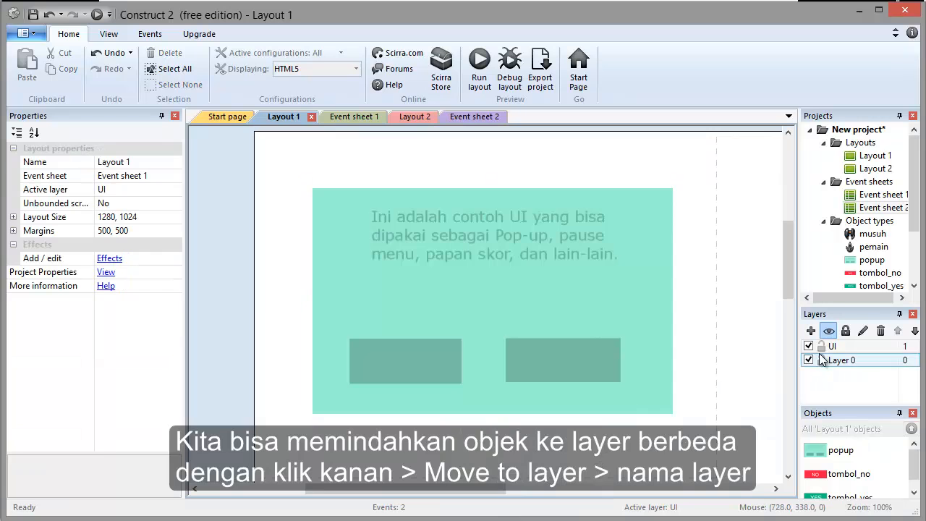
Try reassigning the popup sprite to the UI layer and sending it to the top of that layer.
right_click(623, 296)
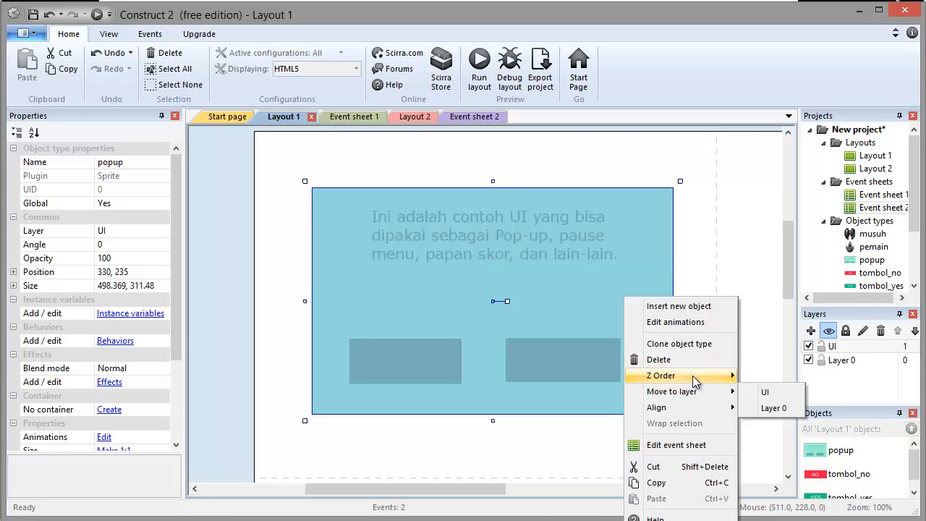
mouse_move(687, 376)
left_click(778, 392)
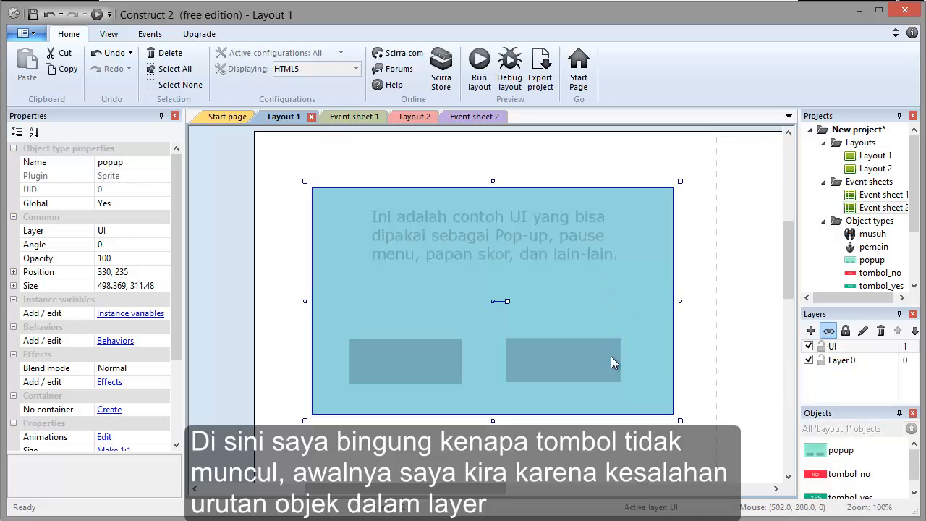
left_click(703, 382)
right_click(617, 292)
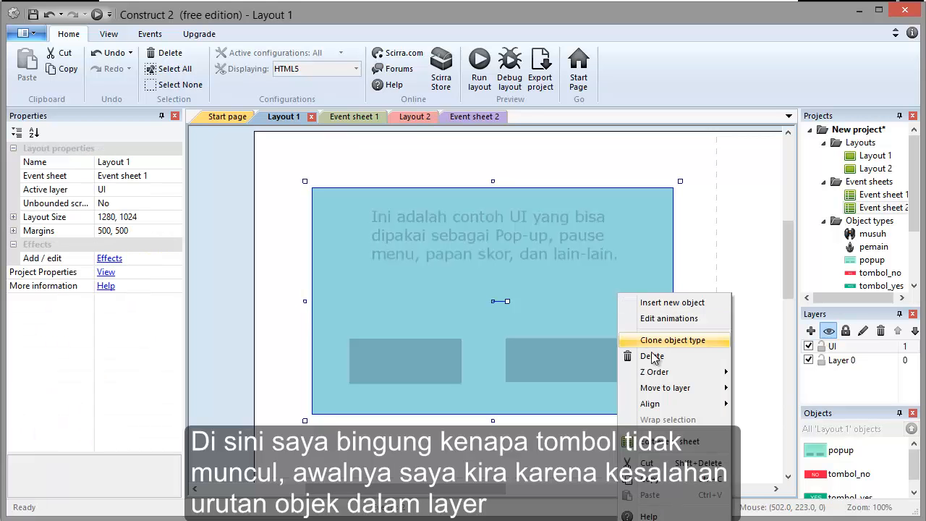
mouse_move(662, 376)
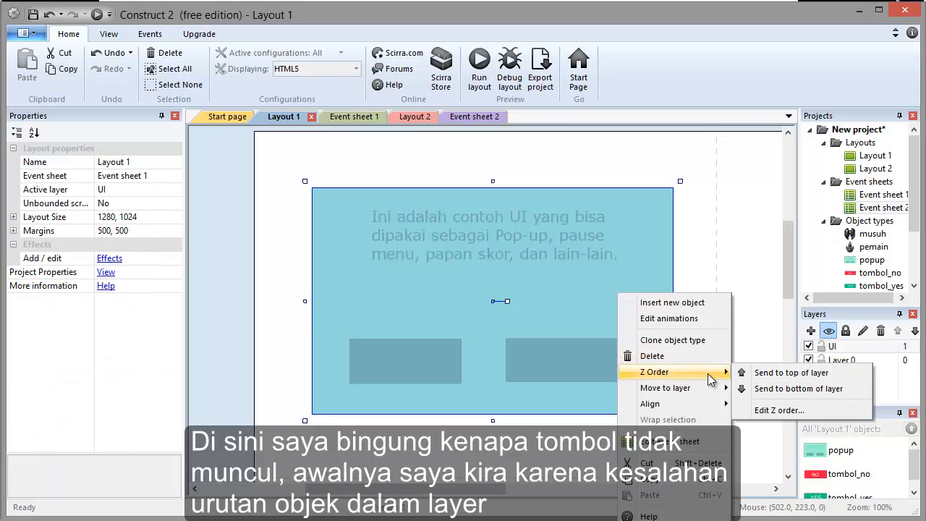
left_click(765, 377)
Assign the popup sprite to the UI layer again and send it to the bottom of that layer.
right_click(630, 282)
mouse_move(715, 377)
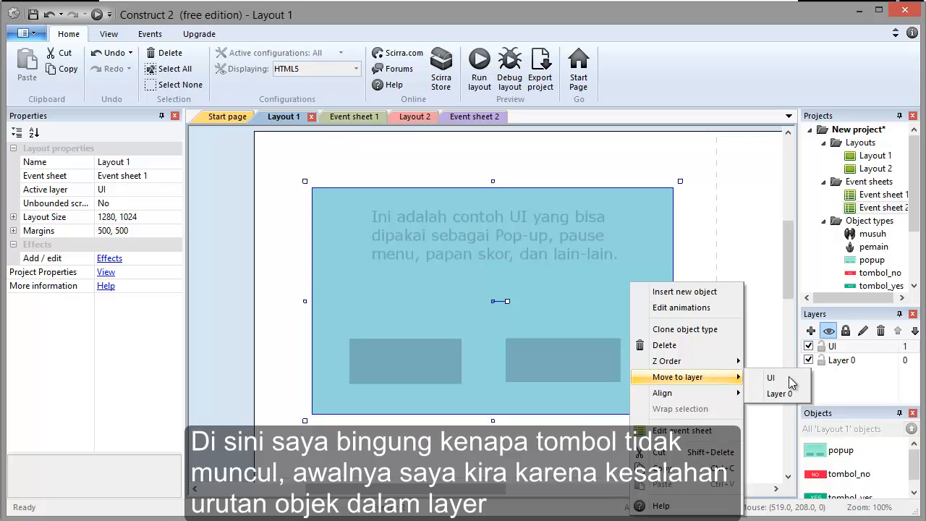
left_click(773, 380)
right_click(635, 326)
mouse_move(716, 404)
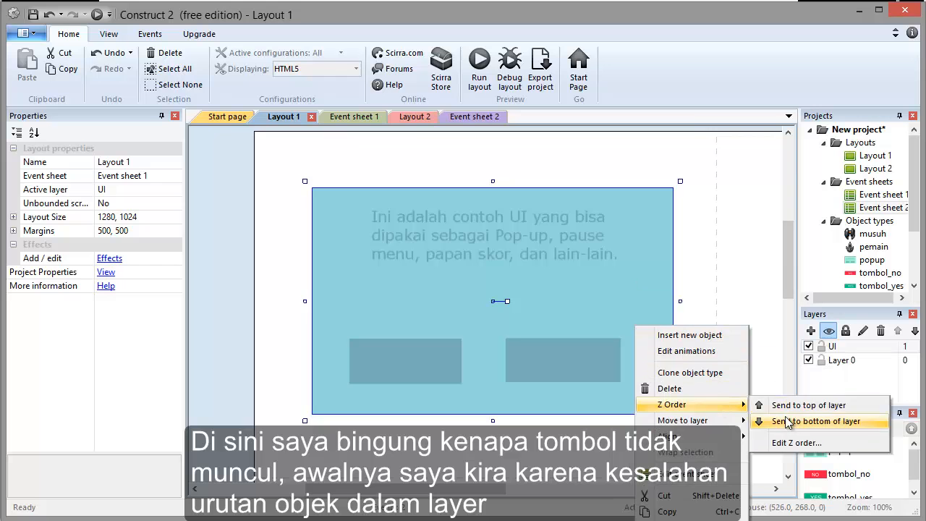
left_click(785, 418)
Shift the popup sprite upward to expose the YES and NO buttons, and move both buttons to the UI layer.
left_click_drag(584, 316, 574, 270)
left_click(572, 371)
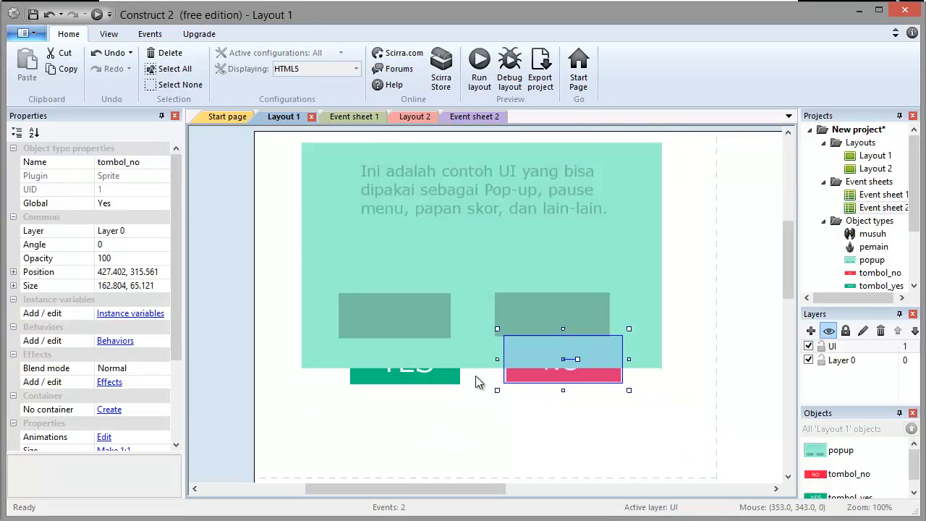
left_click(443, 375, "shift")
right_click(443, 375)
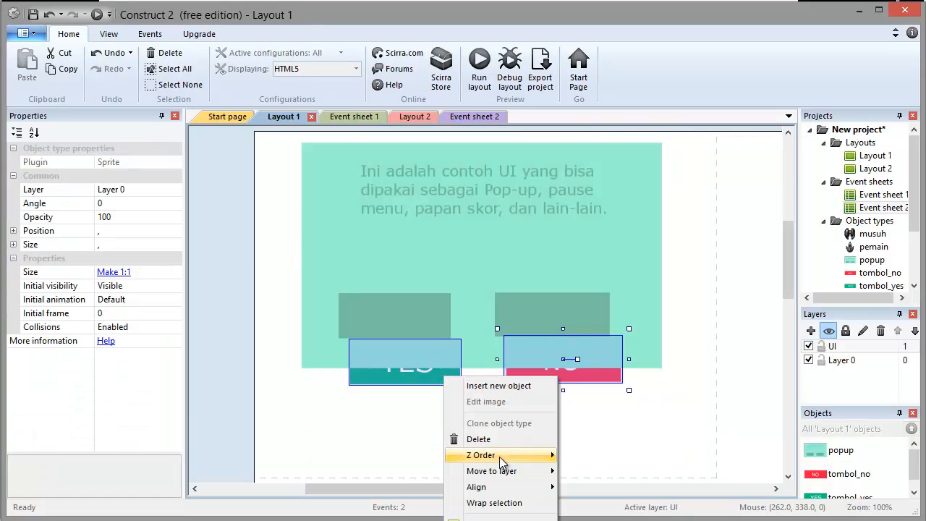
mouse_move(502, 470)
left_click(586, 472)
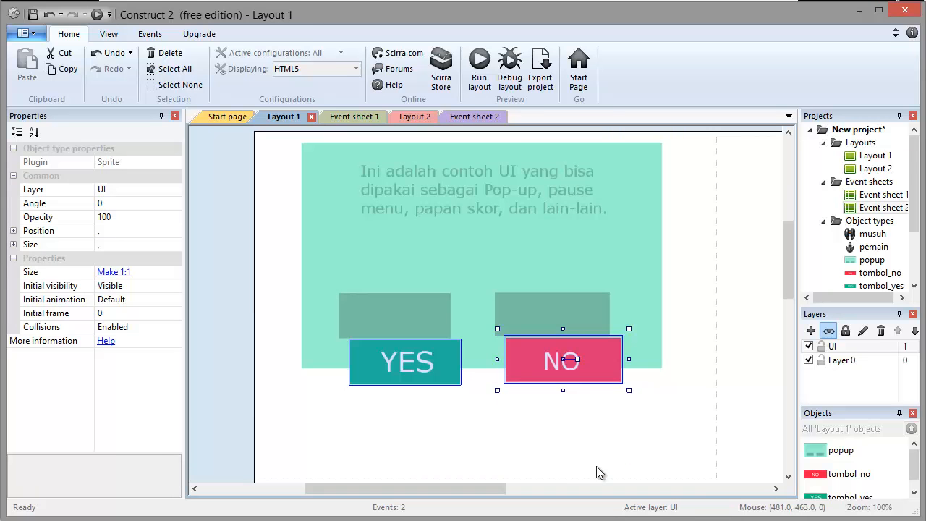
Reposition the popup sprite behind the YES and NO buttons at about 329, 236, and lock the UI layer.
left_click(623, 275)
left_click_drag(619, 304, 613, 316)
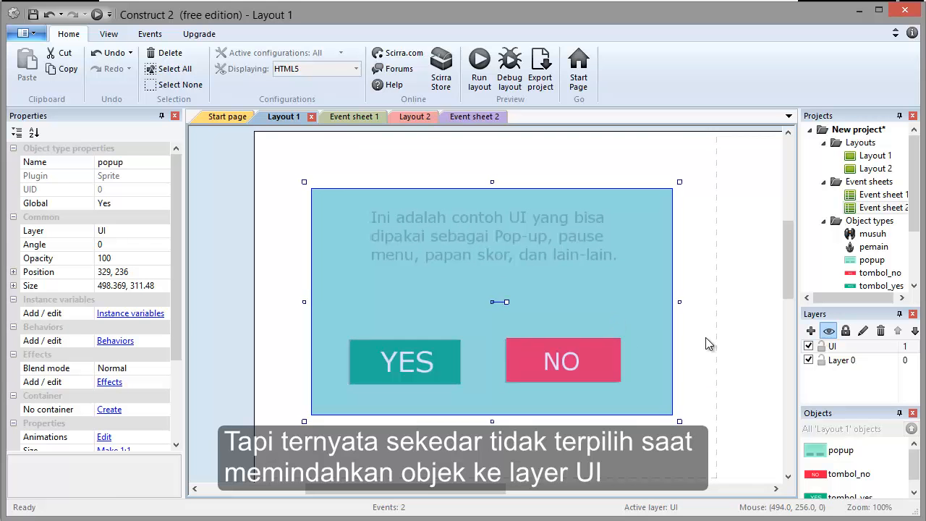
left_click(751, 357)
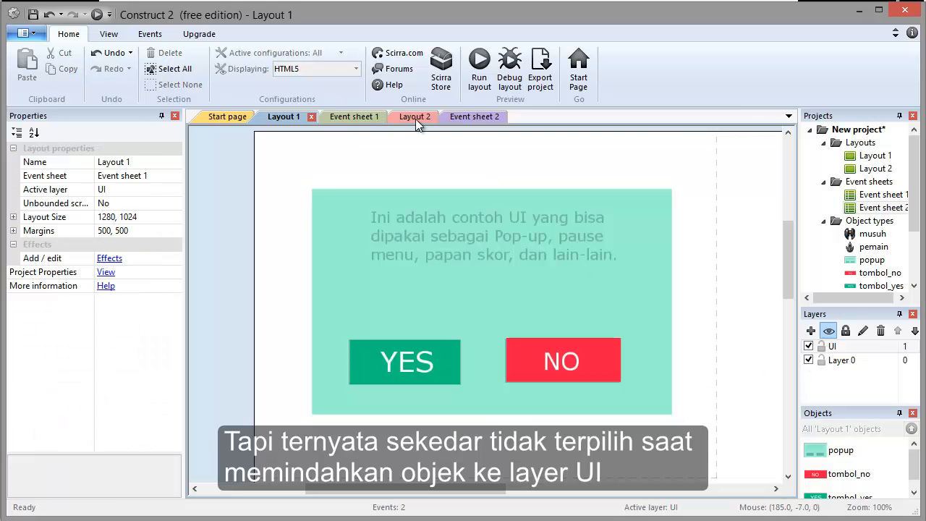
left_click(823, 346)
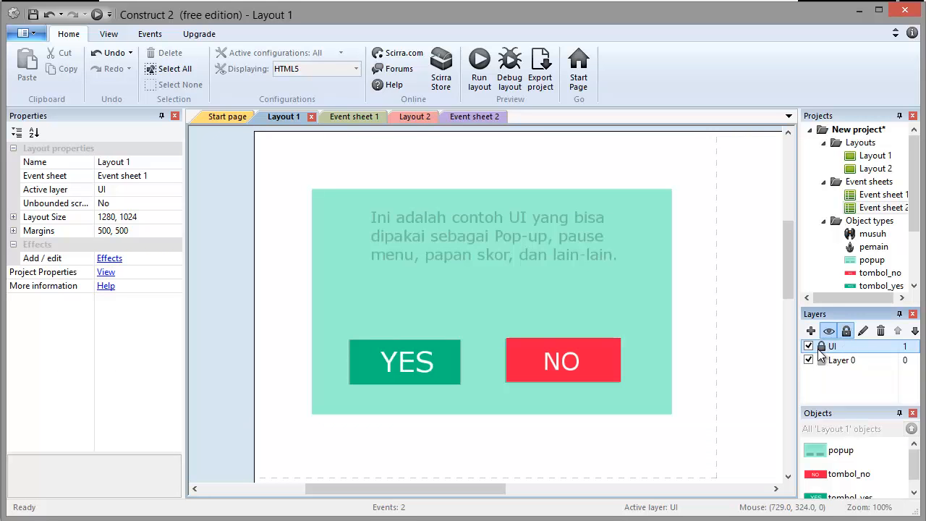